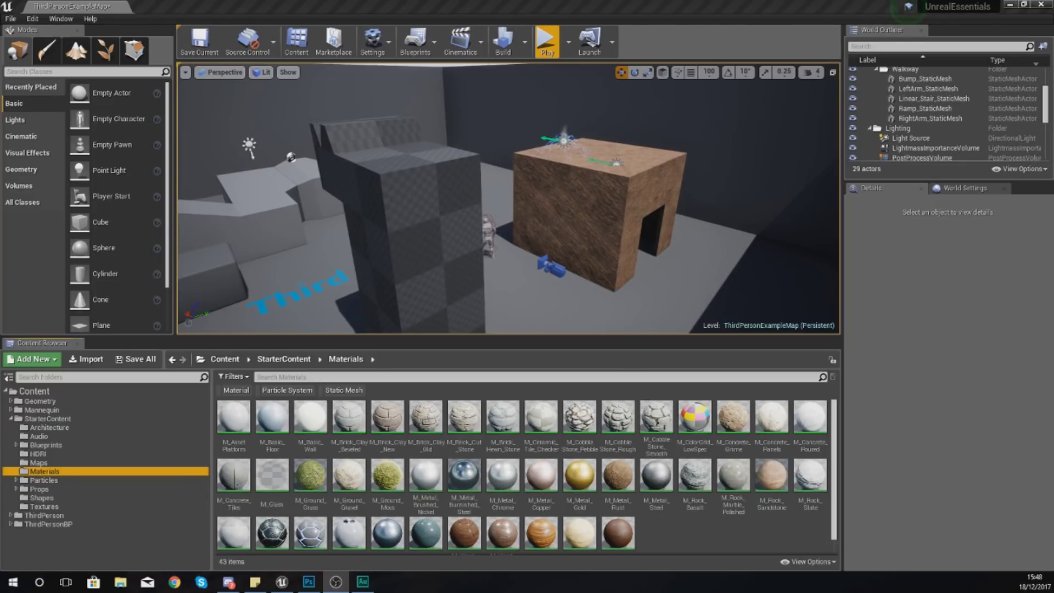
Look through the StarterContent Textures folder and return to the Materials folder.
key(d)
right_drag(568, 264, 524, 257)
key(a)
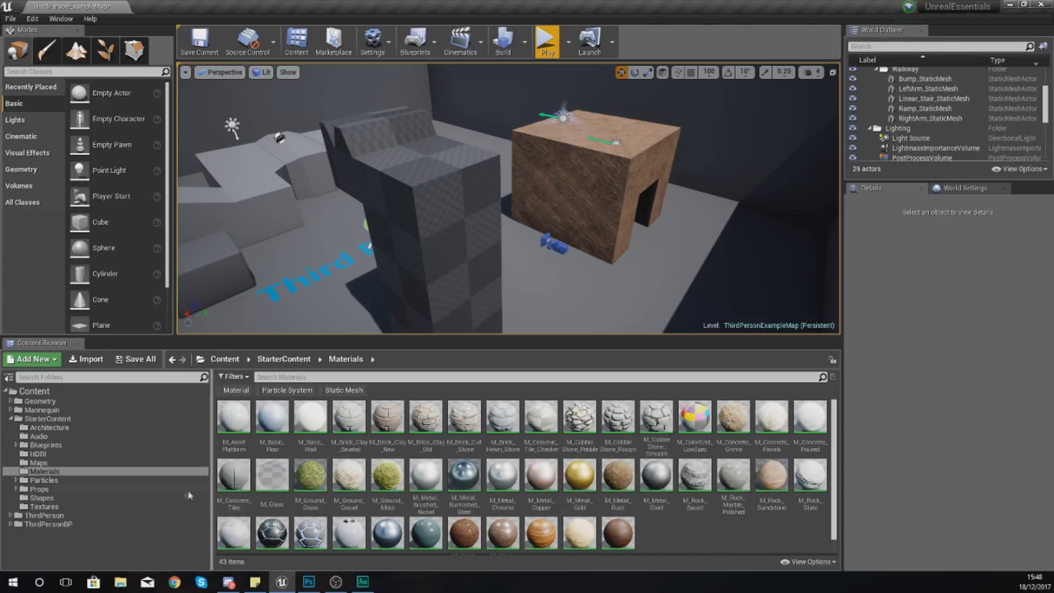
click(44, 506)
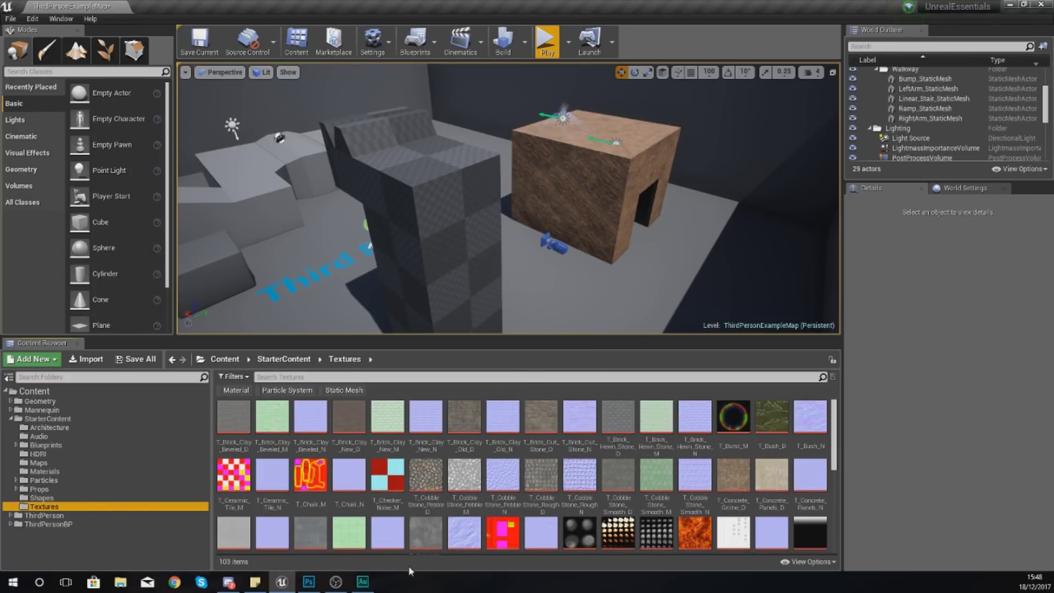
click(87, 472)
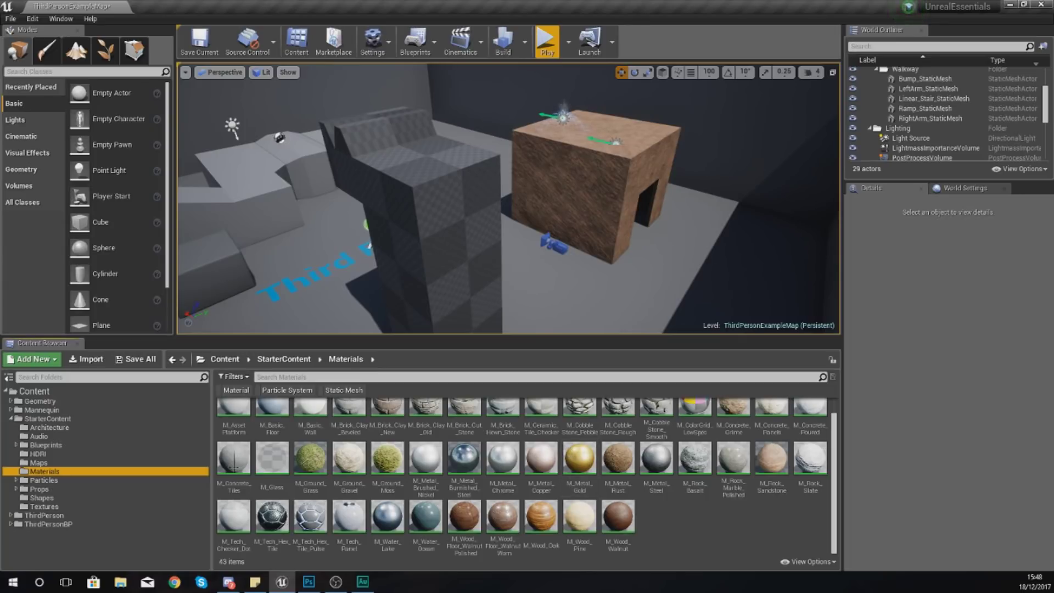
Open the M_Wood_Oak material from the StarterContent Materials folder in the material editor.
double_click(617, 523)
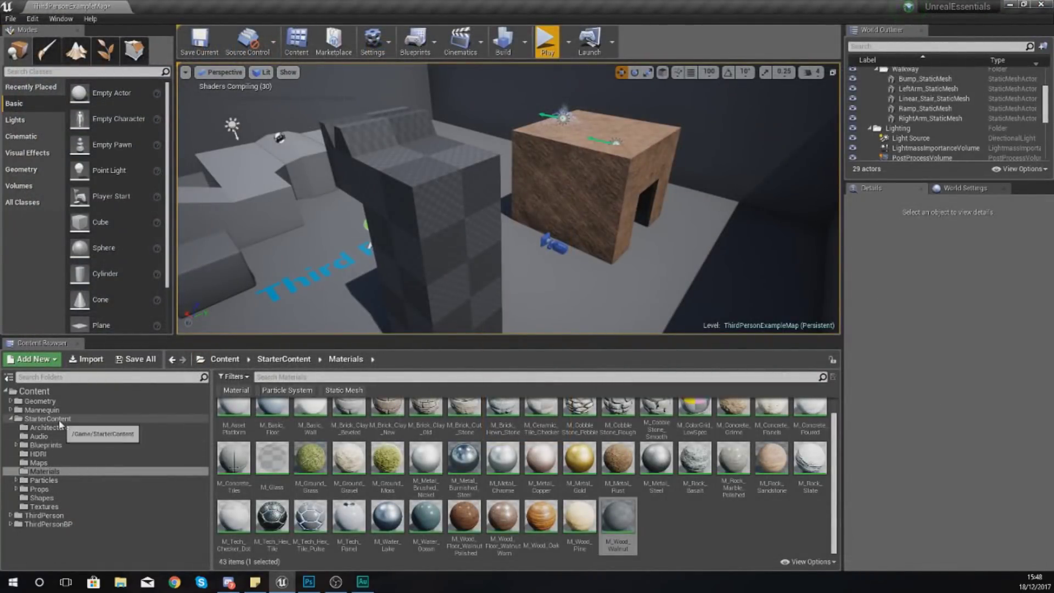
click(57, 419)
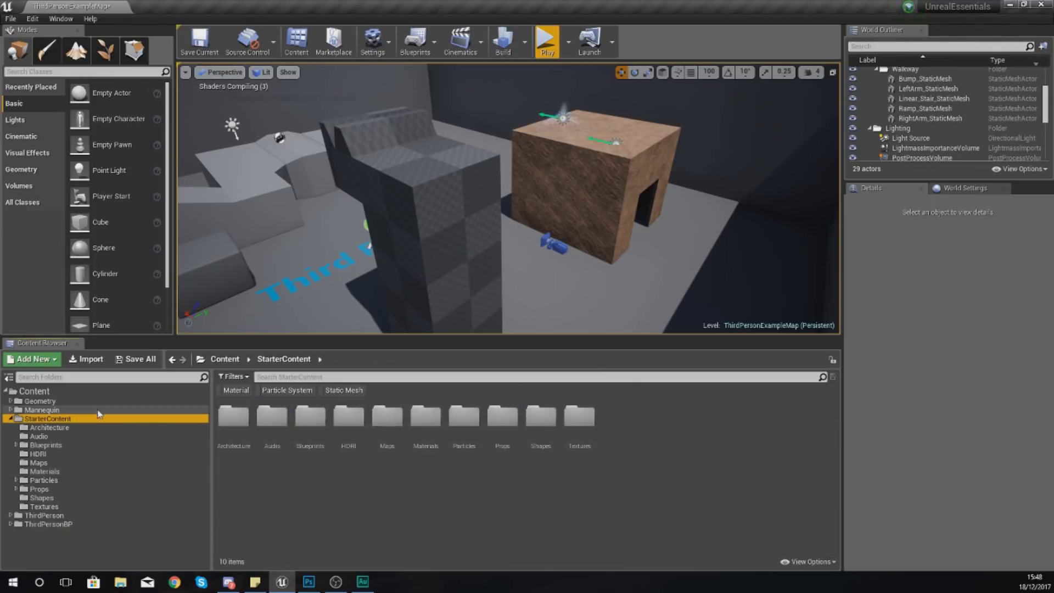
click(50, 471)
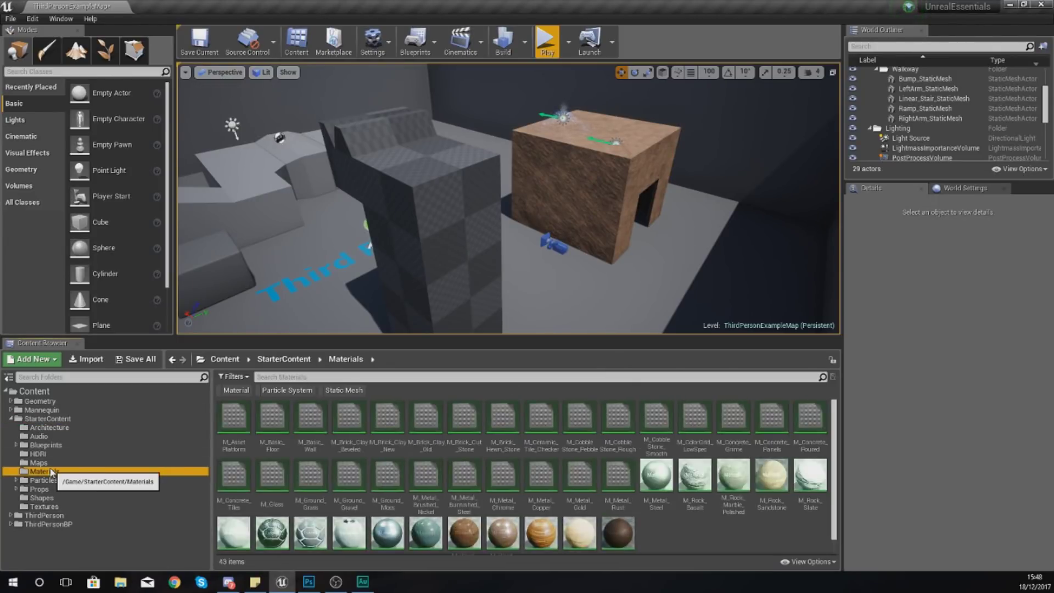
scroll(714, 483, down, 2)
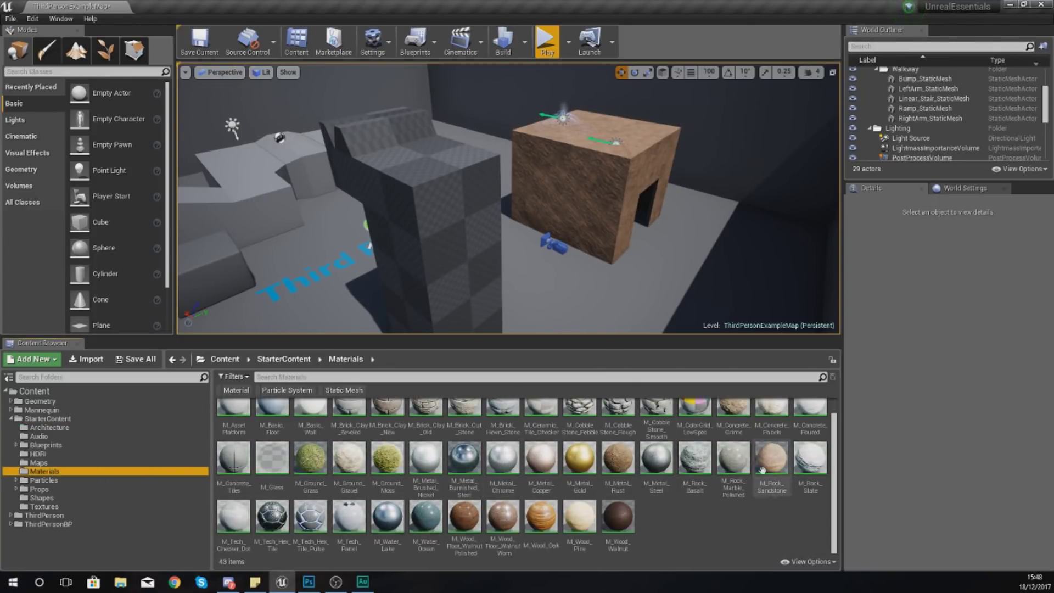
double_click(540, 516)
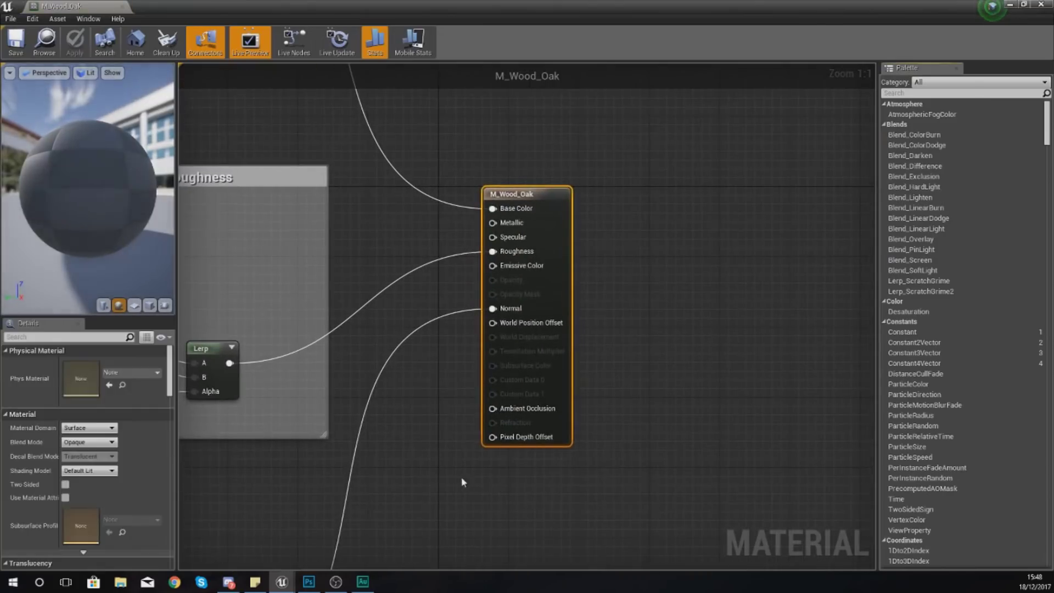
Examine the overall node graph of M_Wood_Oak with its commented texture and roughness groups.
scroll(571, 497, down, 6)
scroll(436, 447, down, 4)
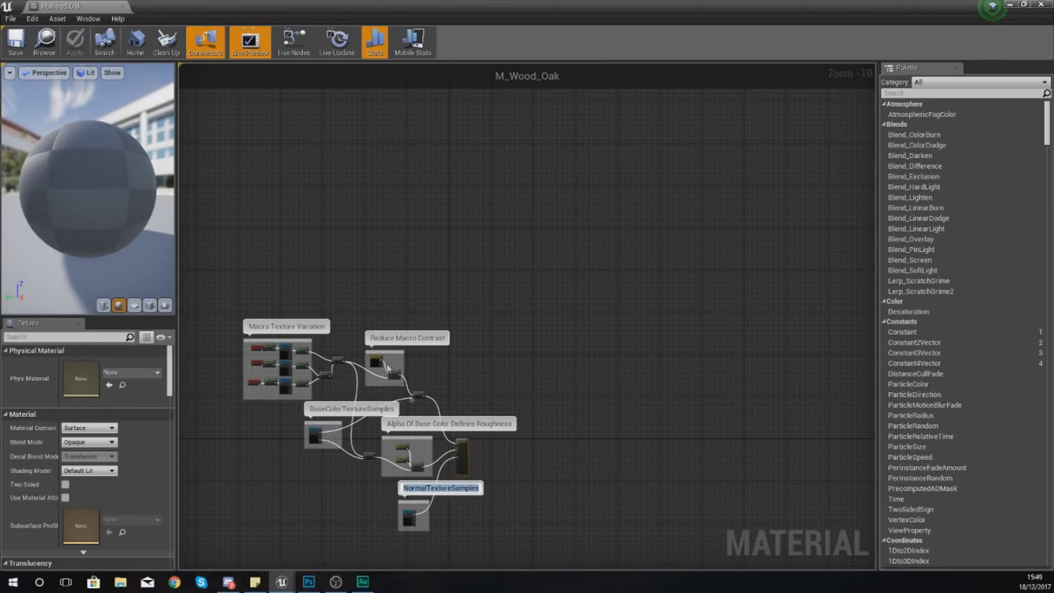
click(273, 459)
scroll(286, 467, up, 3)
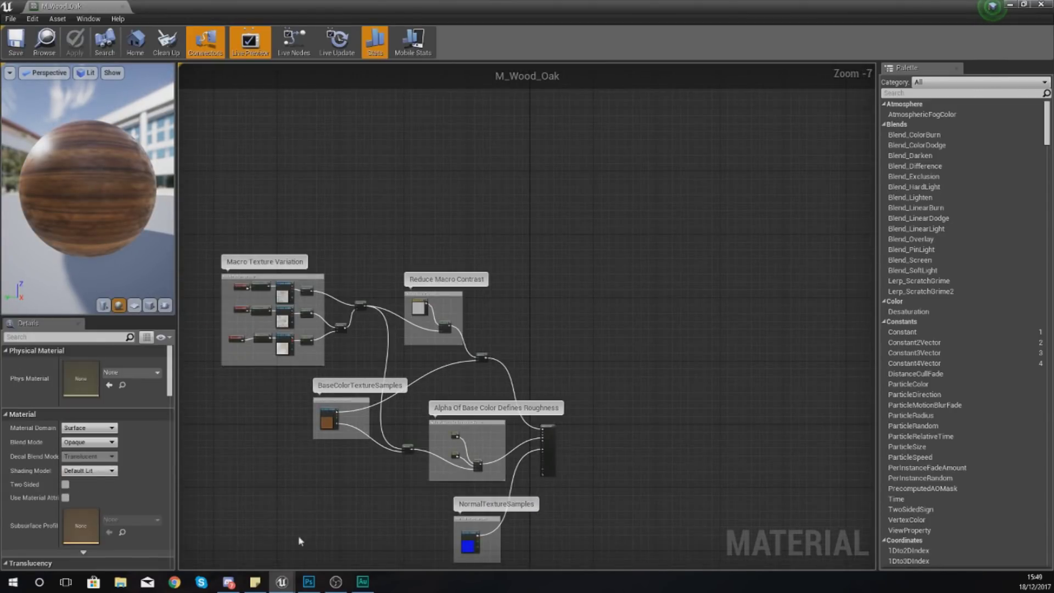
right_drag(299, 535, 319, 476)
drag(245, 186, 565, 428)
Examine the inputs of the M_Wood_Oak result node, including Base Color, Roughness and Normal.
scroll(558, 434, up, 5)
scroll(566, 417, up, 2)
right_drag(556, 377, 566, 328)
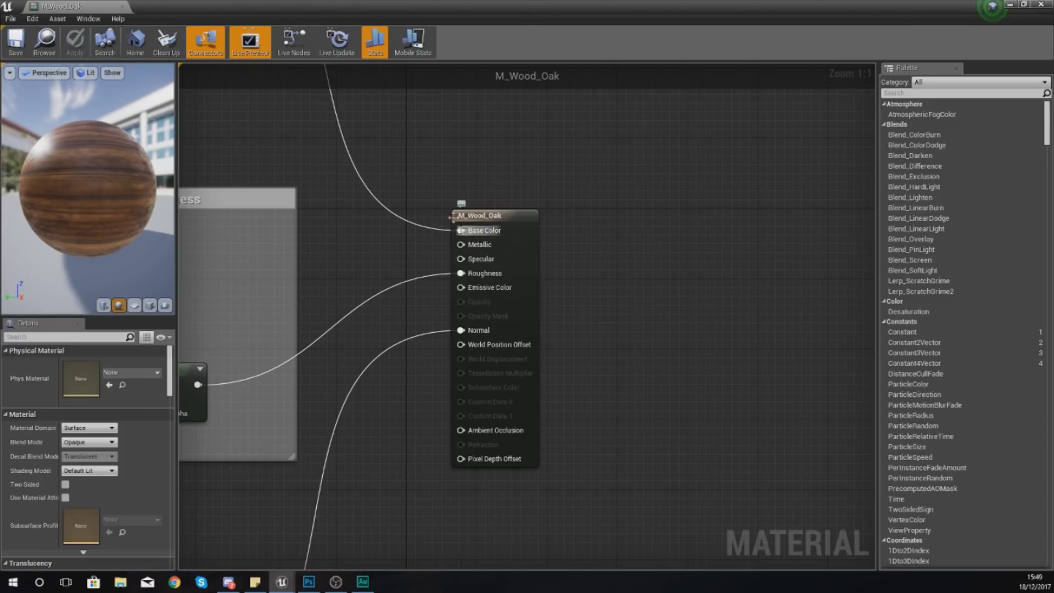
drag(447, 184, 564, 488)
click(565, 490)
drag(398, 196, 578, 430)
click(578, 430)
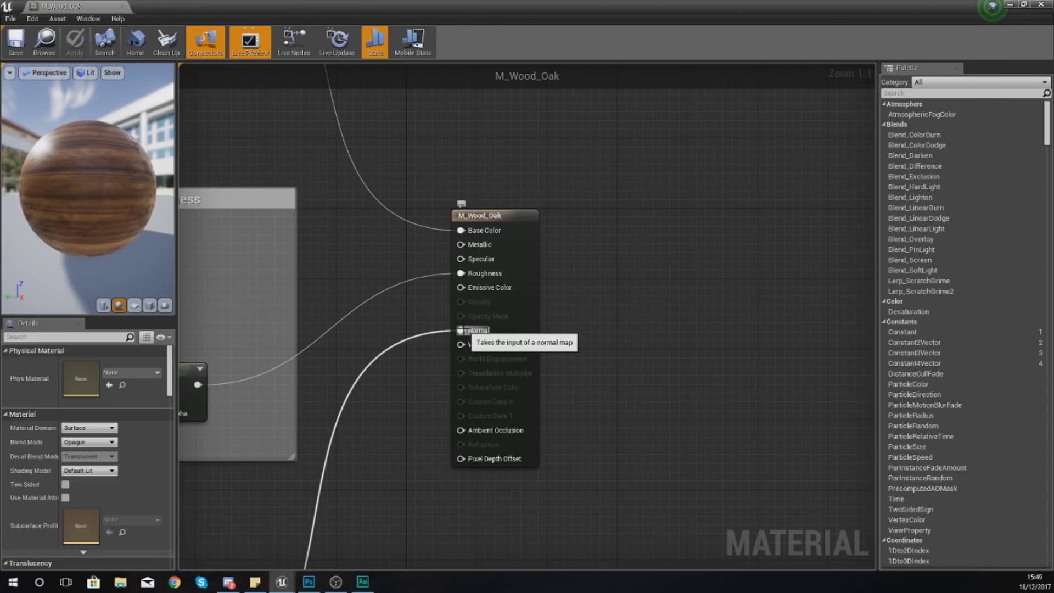
right_click(463, 330)
click(396, 316)
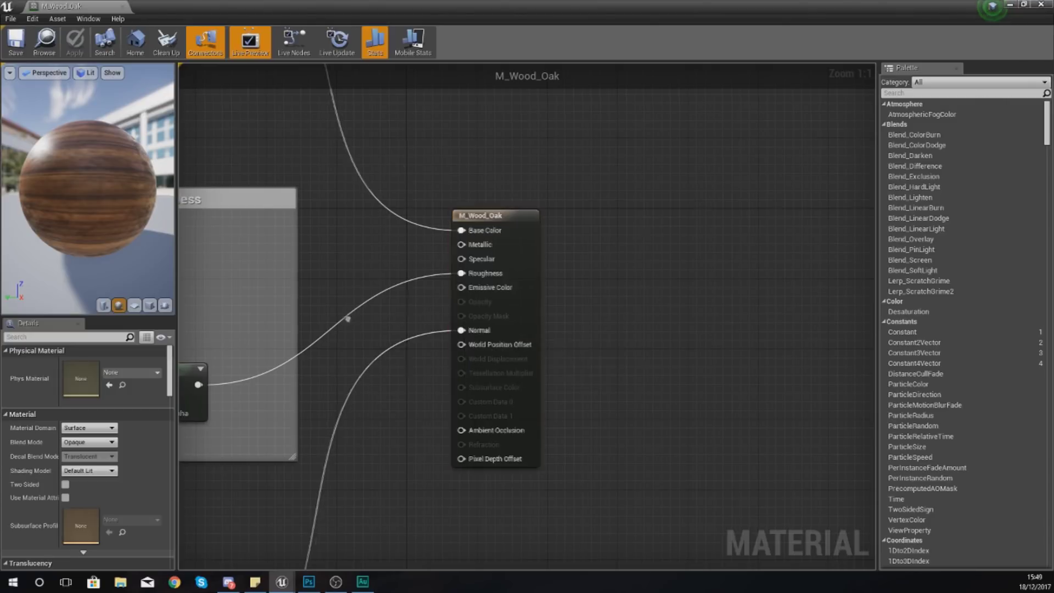
Inspect the oak preview sphere from several angles and widen the preview area.
right_drag(344, 320, 494, 297)
mouse_move(119, 173)
mouse_down()
mouse_move(105, 164)
mouse_move(88, 178)
mouse_move(118, 184)
mouse_up()
mouse_move(101, 145)
mouse_down()
mouse_move(123, 160)
mouse_move(101, 145)
mouse_move(85, 147)
mouse_move(98, 160)
mouse_move(88, 154)
mouse_move(102, 164)
mouse_move(109, 140)
mouse_up()
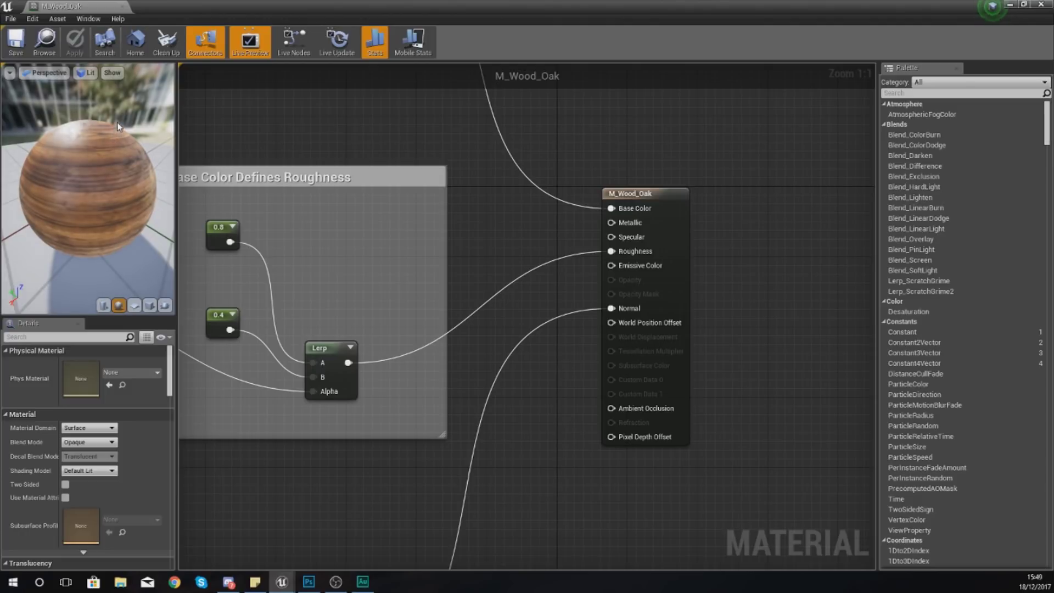
drag(118, 126, 111, 113)
drag(177, 140, 227, 160)
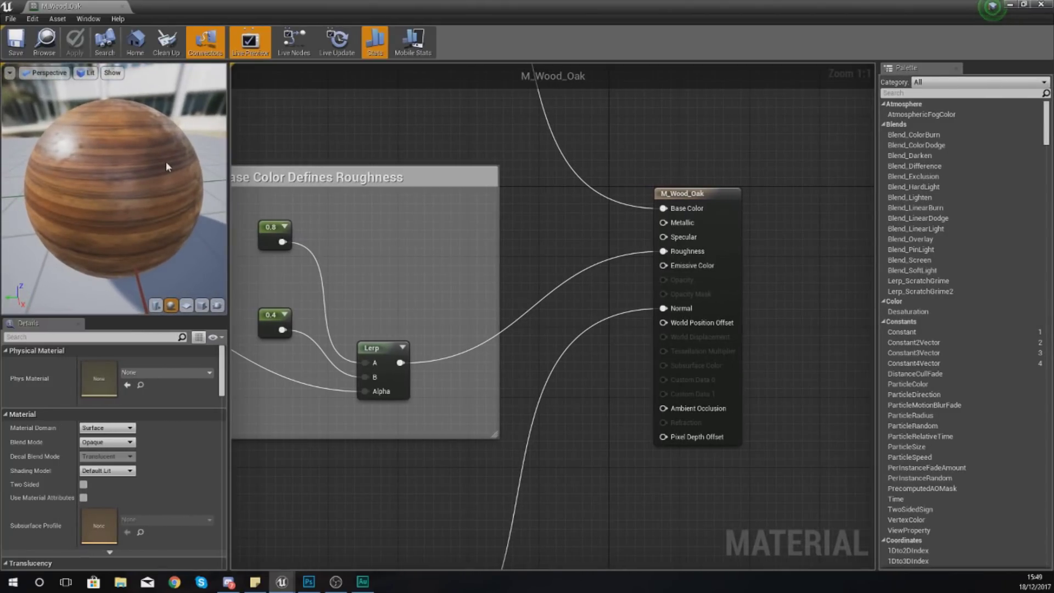
Examine the roughness and normal texture groups and how they feed the M_Wood_Oak result node.
click(400, 181)
click(309, 120)
right_drag(299, 122, 408, 165)
scroll(407, 164, down, 4)
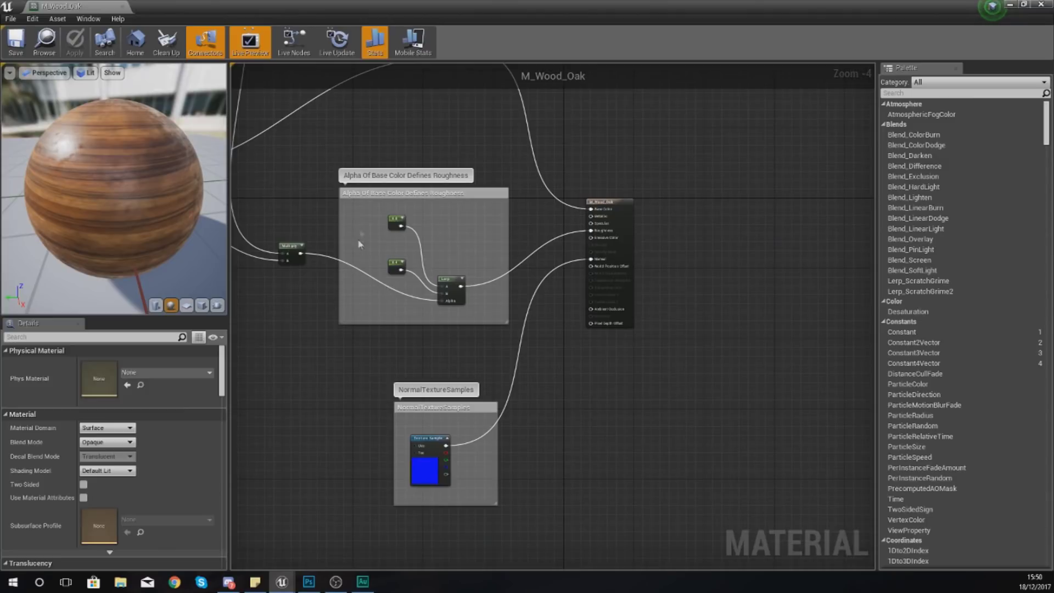
right_drag(529, 383, 639, 424)
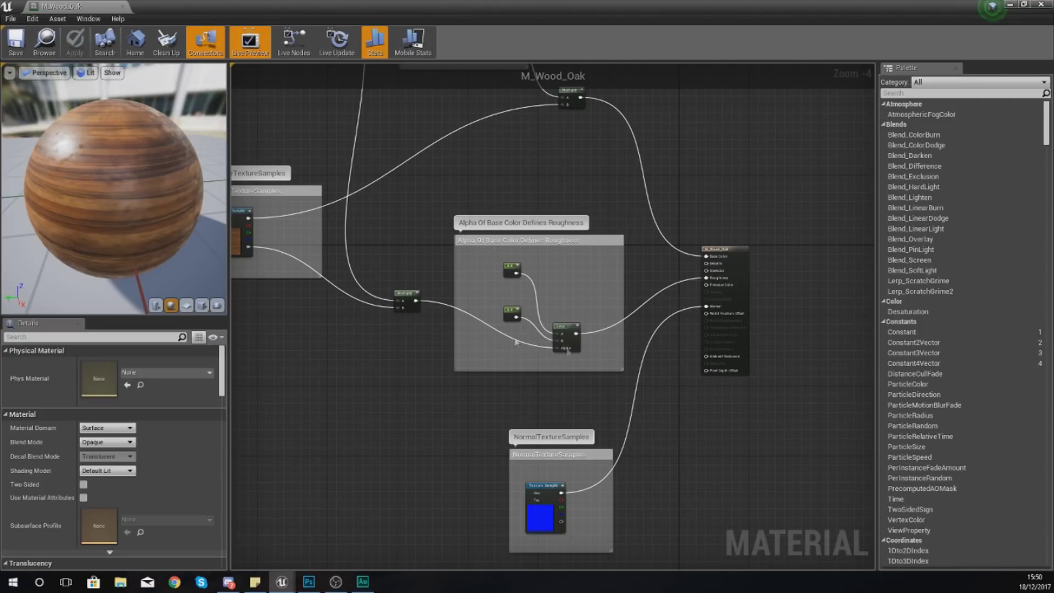
Preview the oak material on a plane, a cube and a cylinder, and inspect the cylinder from different angles.
mouse_move(164, 193)
mouse_down()
mouse_move(98, 198)
mouse_move(159, 198)
mouse_move(196, 151)
mouse_move(154, 189)
mouse_up()
drag(157, 269, 139, 291)
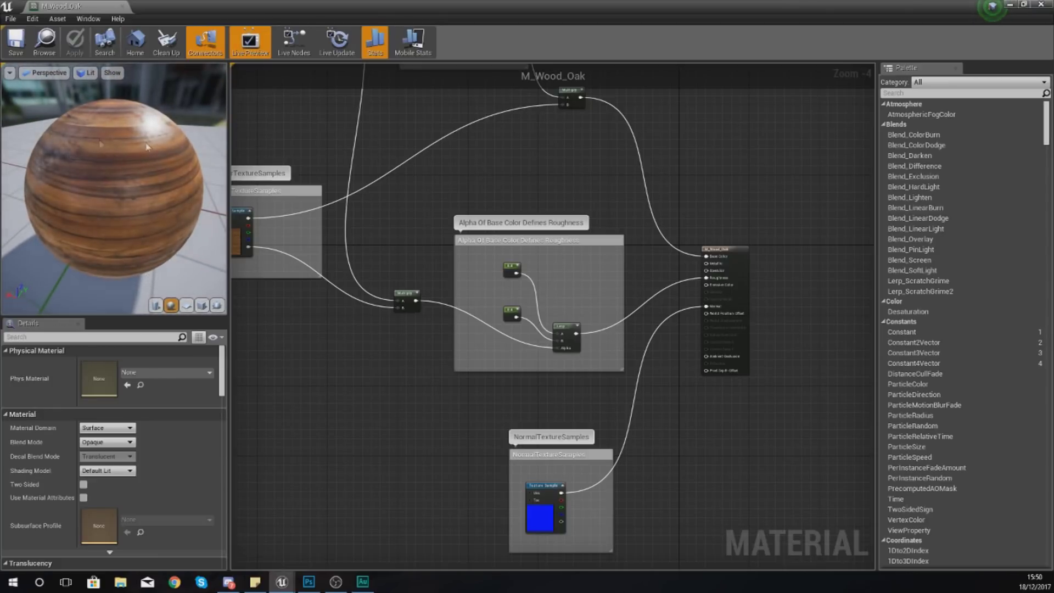
click(187, 306)
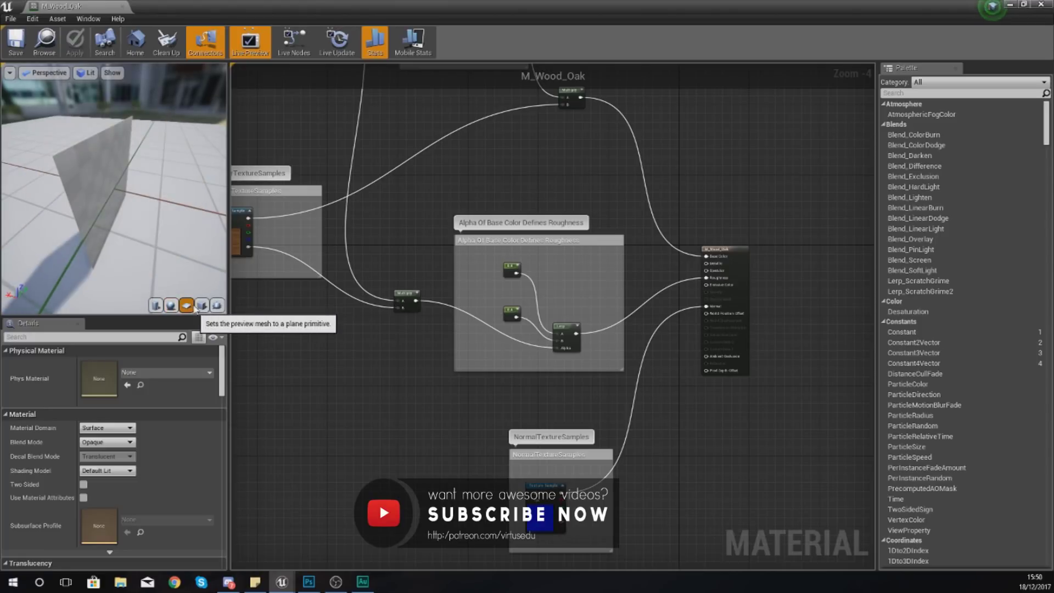
mouse_move(218, 287)
mouse_down()
mouse_move(186, 284)
mouse_move(218, 286)
mouse_up()
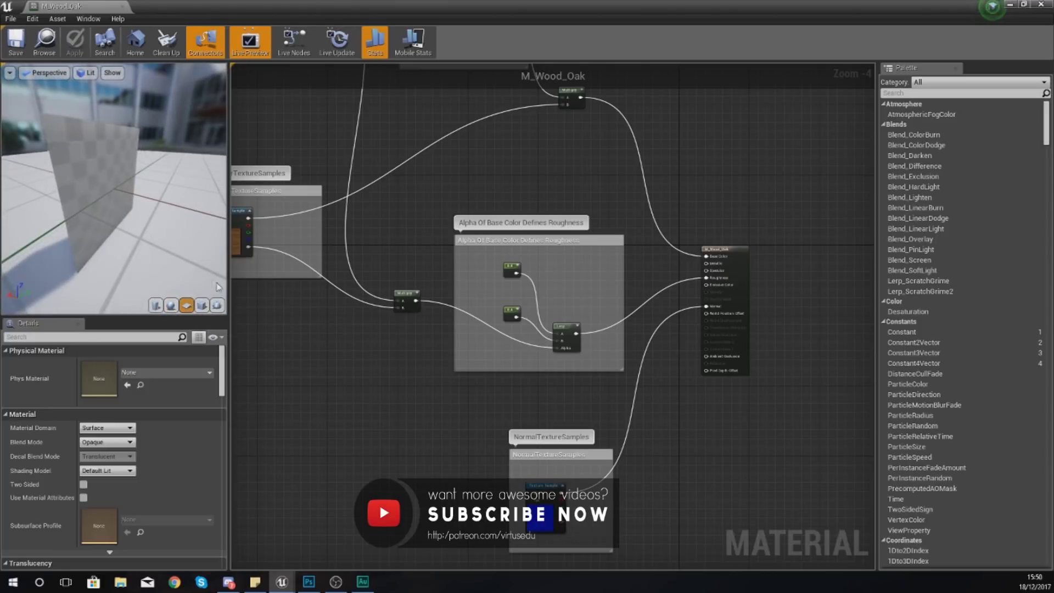
click(202, 305)
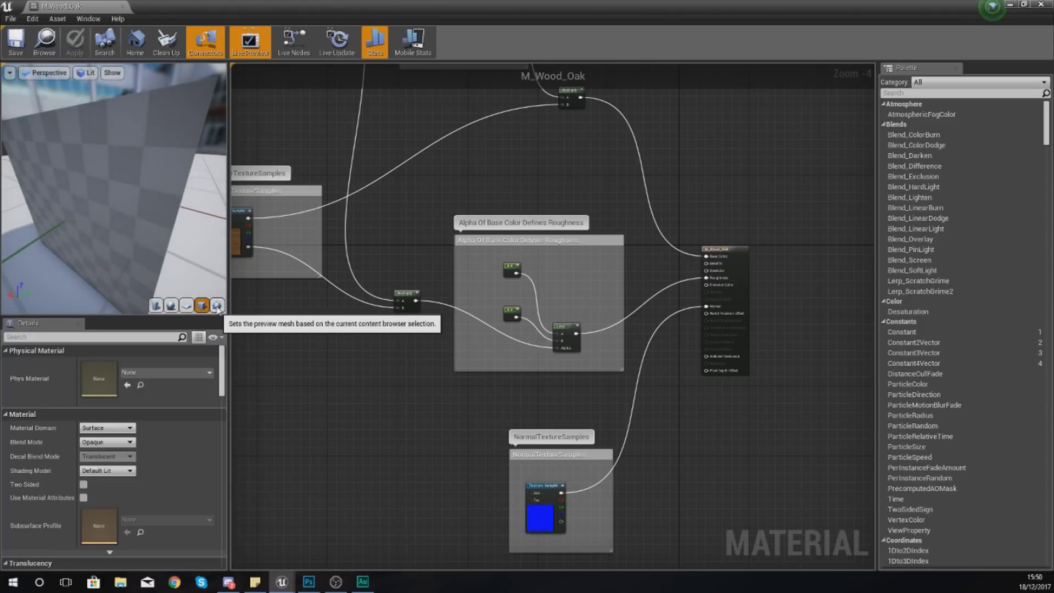
click(156, 306)
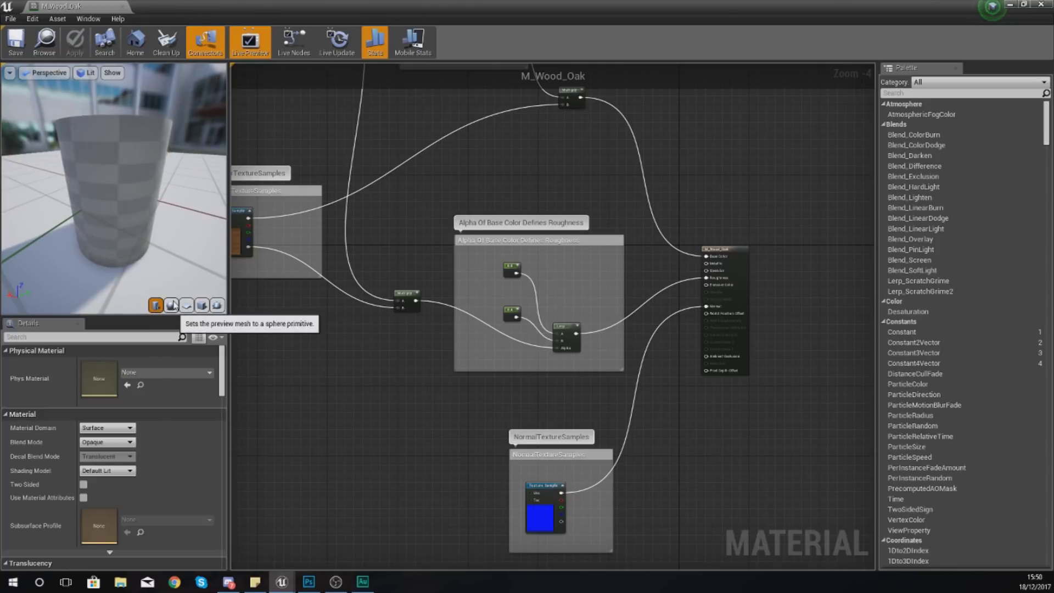
drag(128, 169, 186, 181)
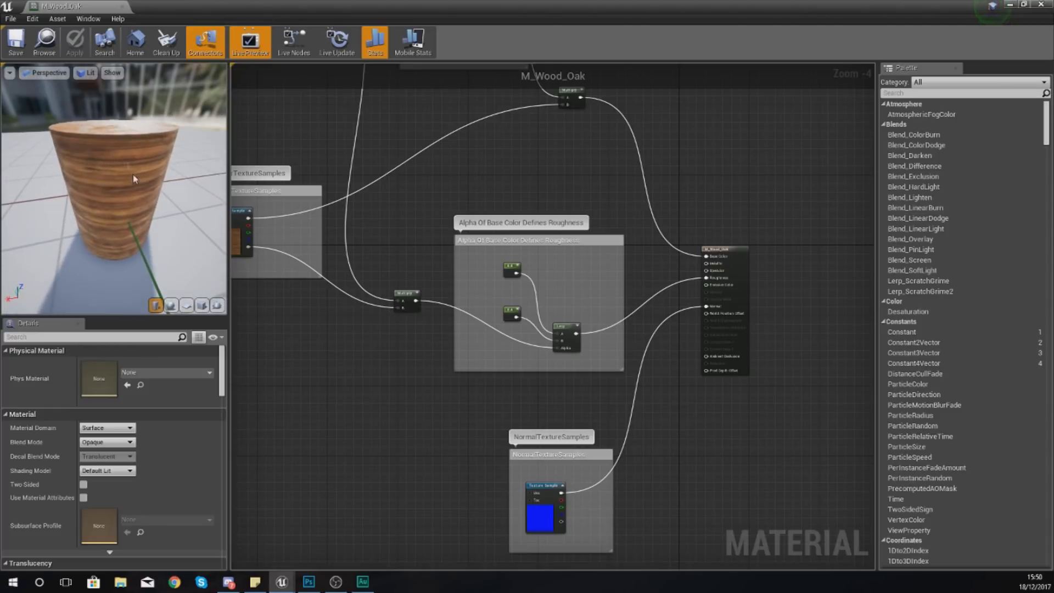
Review the preview's available view modes, keeping Lit, and view the cylinder from another angle.
click(87, 74)
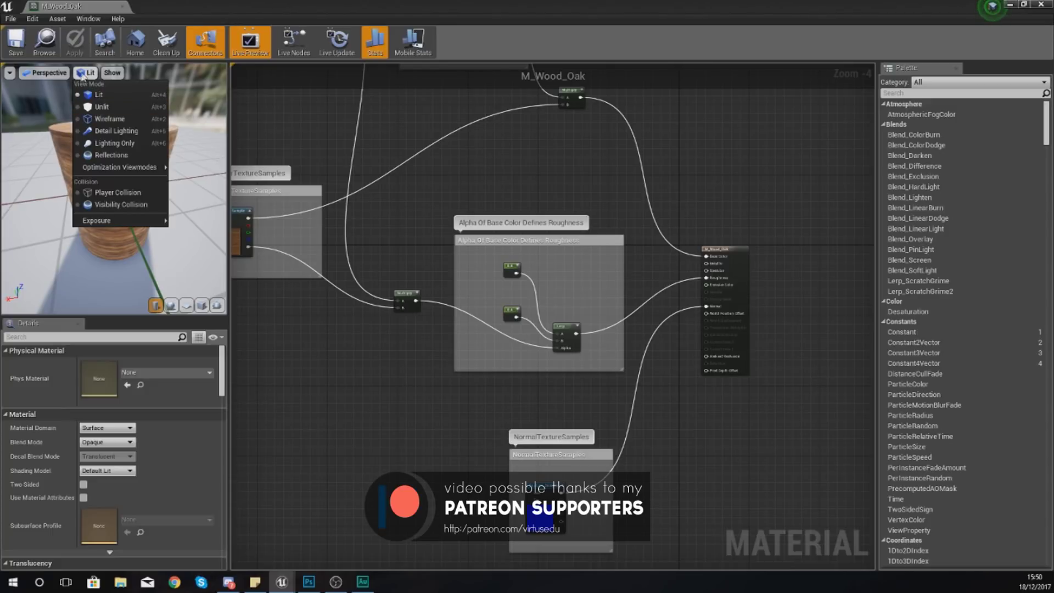
click(191, 225)
drag(190, 225, 161, 245)
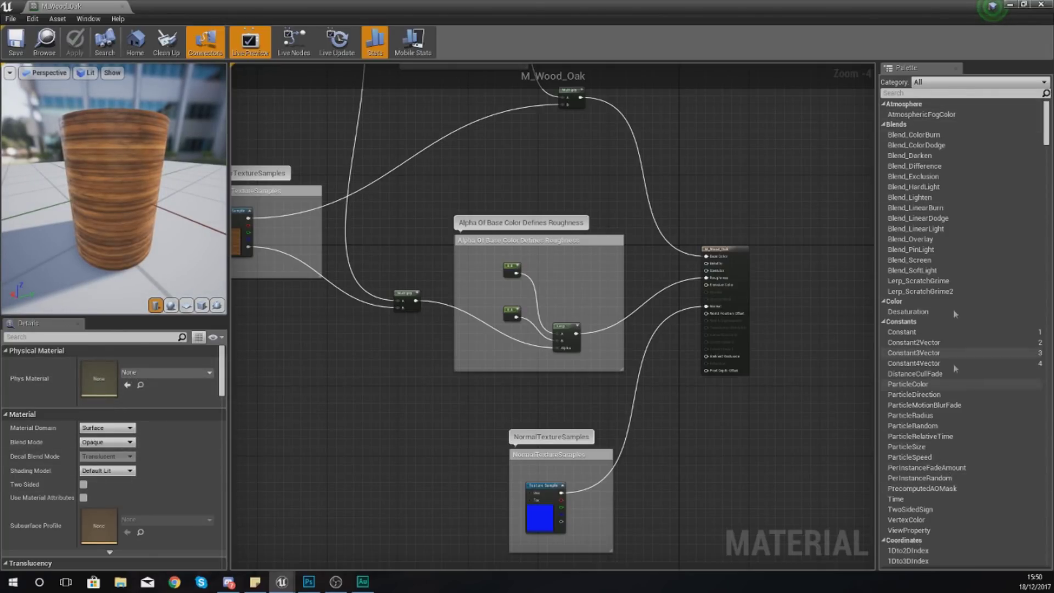
Look through the palette of material nodes and close the M_Wood_Oak material editor.
scroll(991, 255, down, 2)
scroll(992, 253, down, 4)
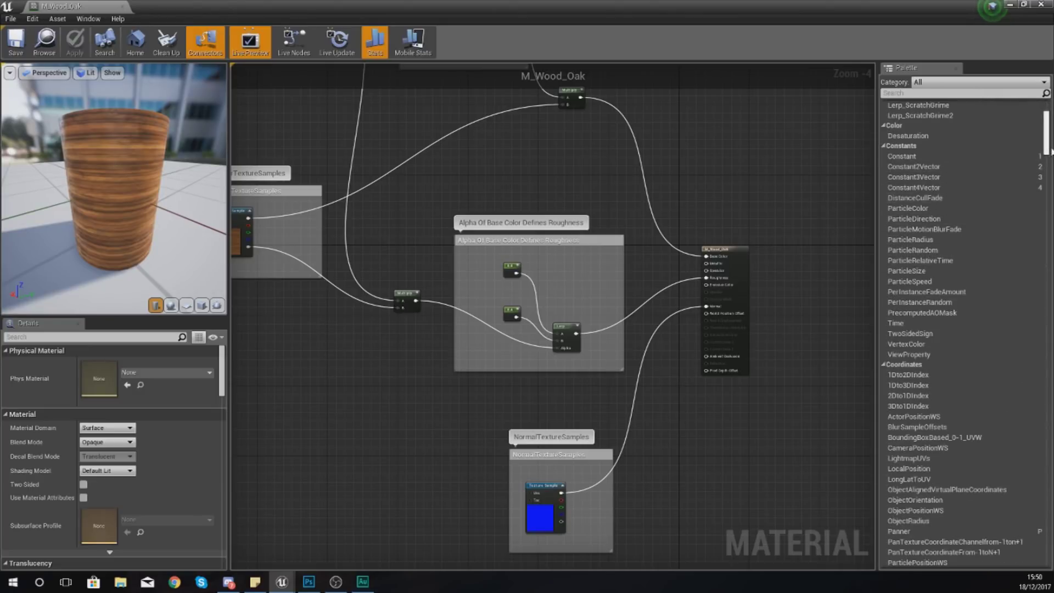
drag(1045, 150, 1044, 156)
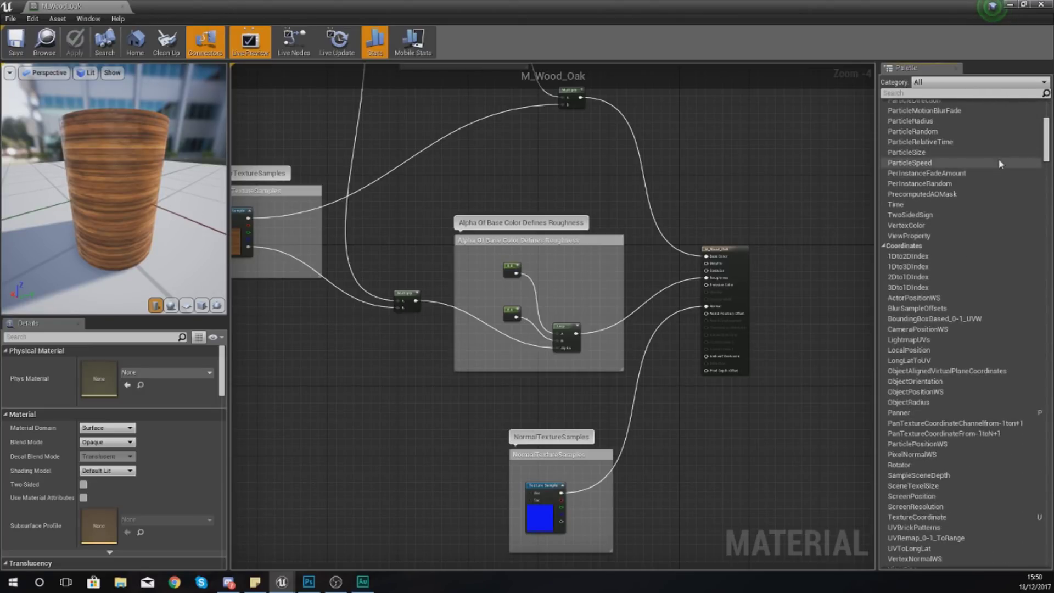
drag(1046, 151, 1046, 134)
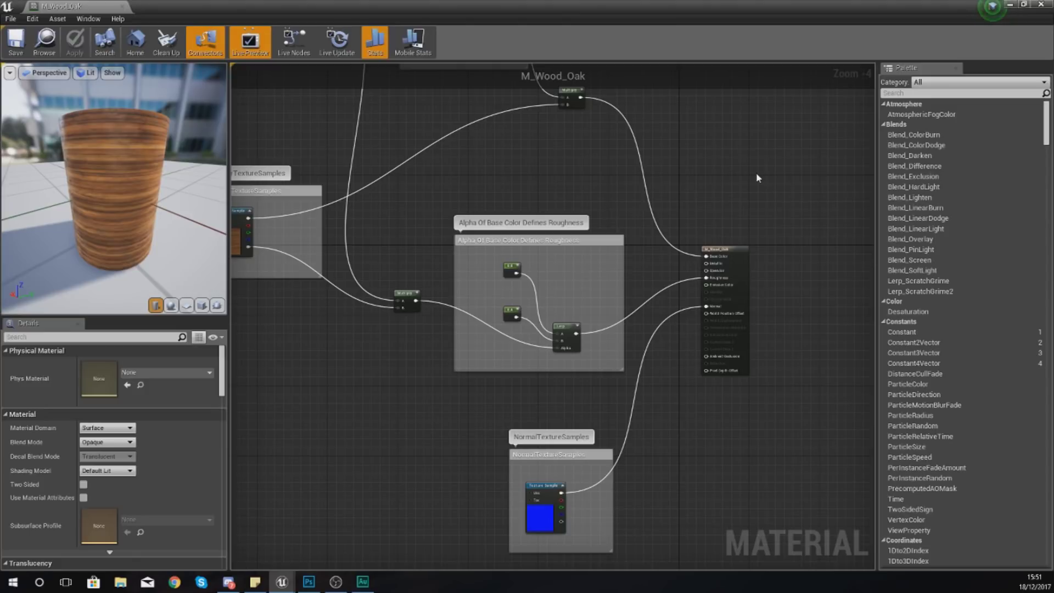
click(1048, 5)
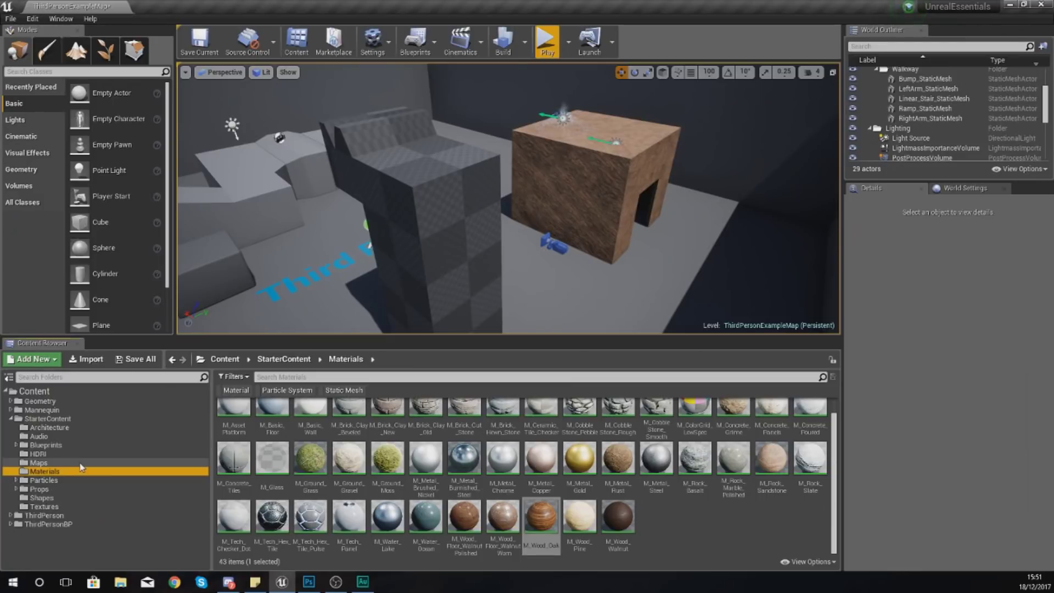
Create a new material named M_NewTestMaterial in the StarterContent Materials folder.
click(680, 525)
right_click(679, 525)
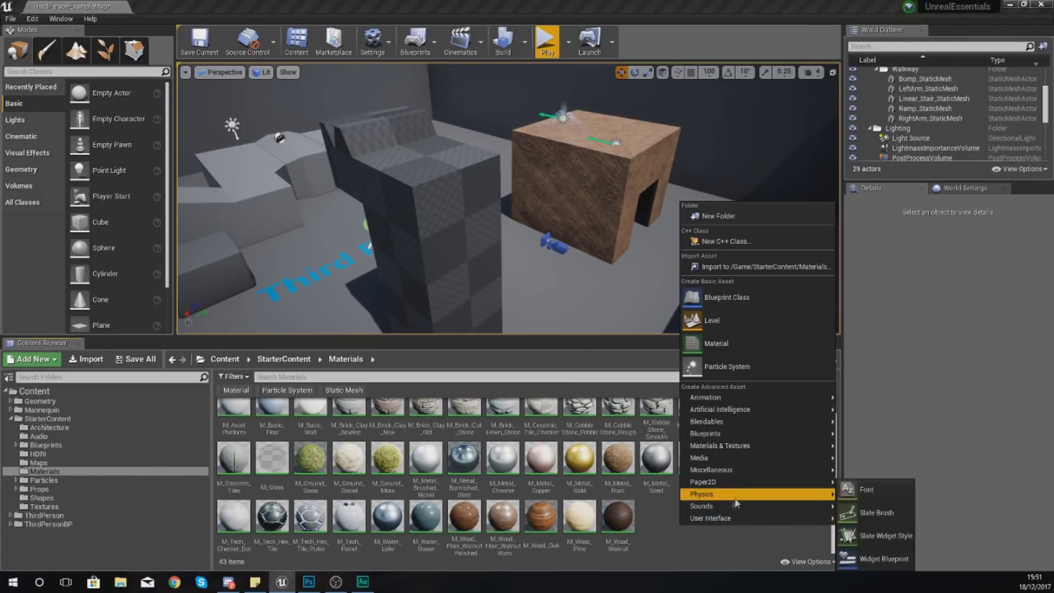
click(716, 344)
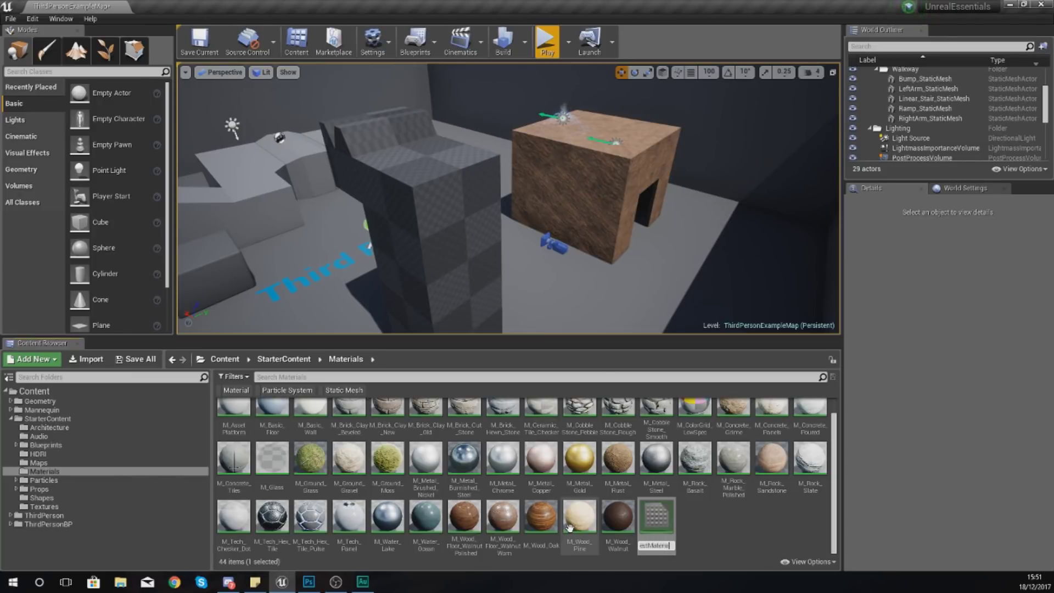
key(Return)
Open M_NewTestMaterial in the material editor and inspect its empty result node and preview sphere.
mouse_move(698, 467)
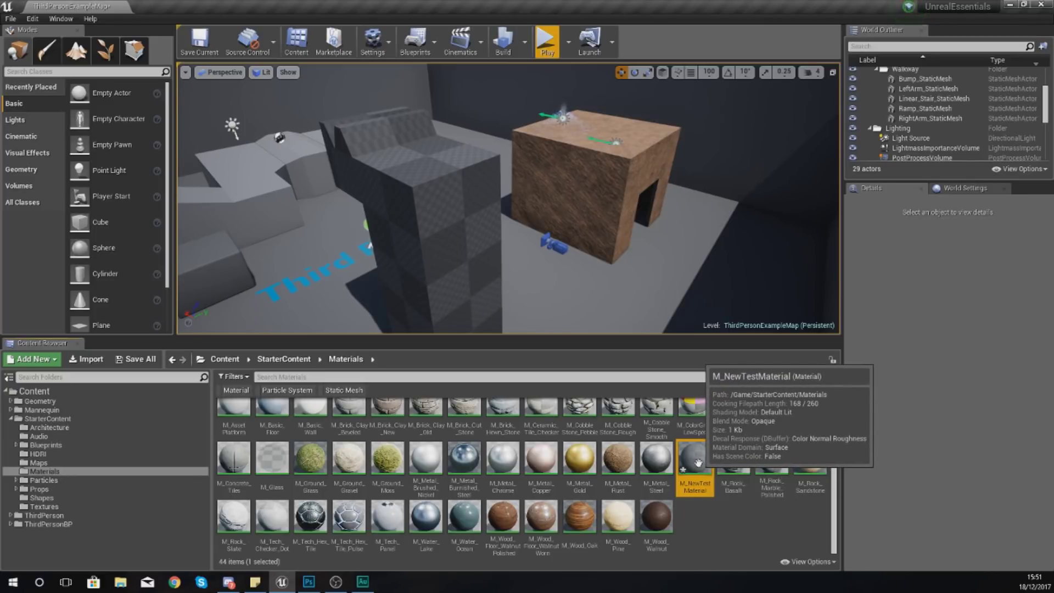
double_click(697, 463)
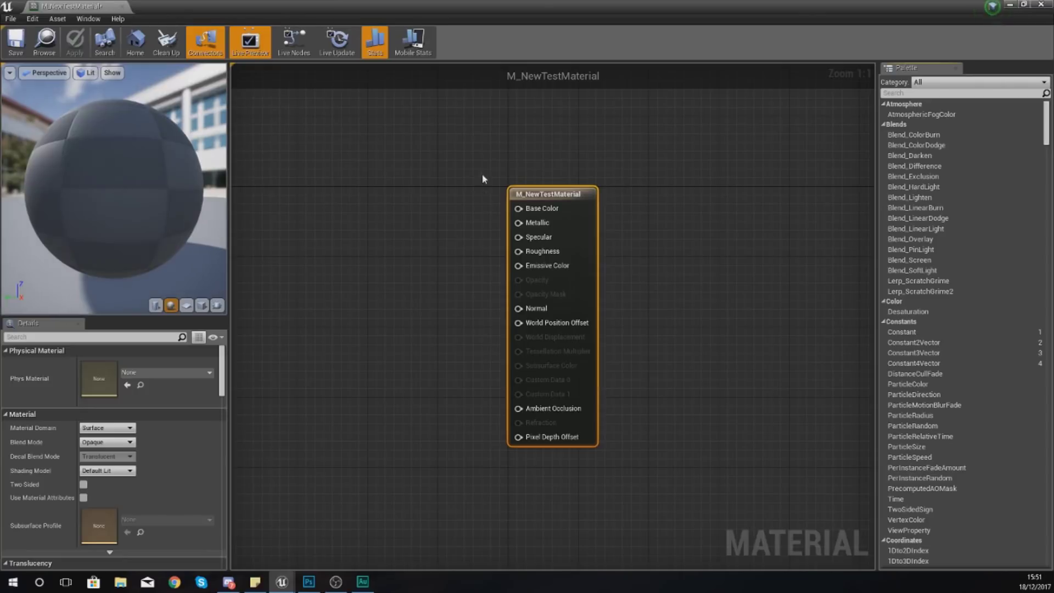
drag(545, 321, 430, 113)
click(493, 162)
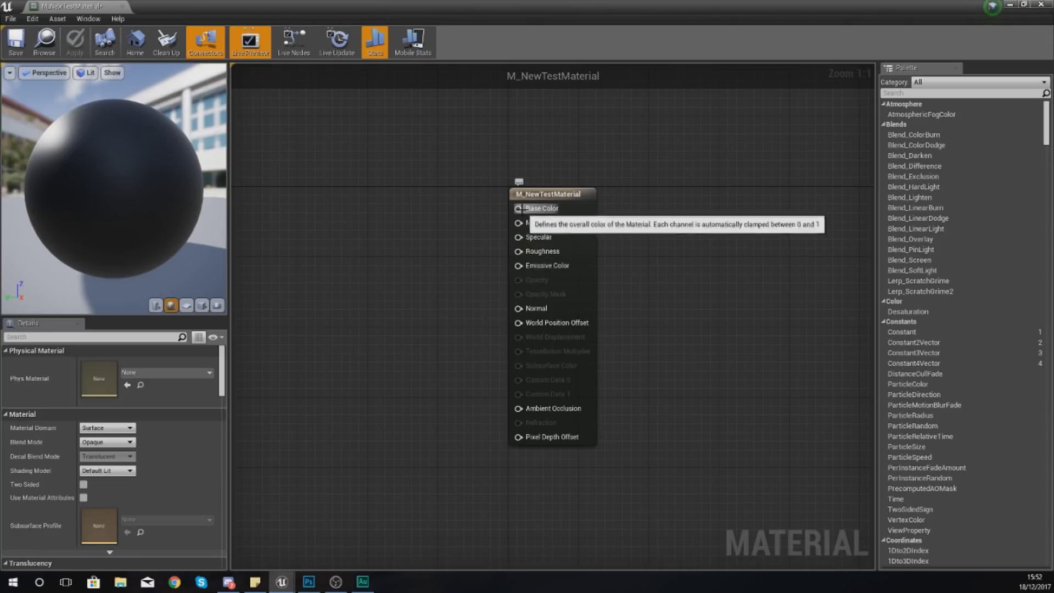
drag(142, 184, 110, 185)
drag(203, 187, 165, 187)
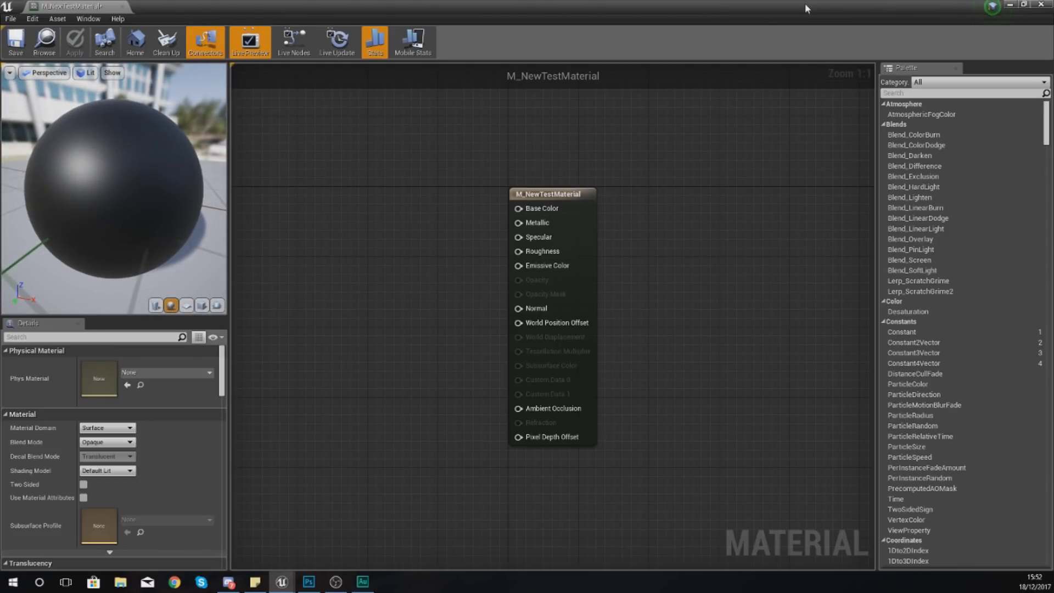
Leave the material editor and search the StarterContent Textures folder for "wood".
click(1008, 5)
drag(0, 218, 0, 238)
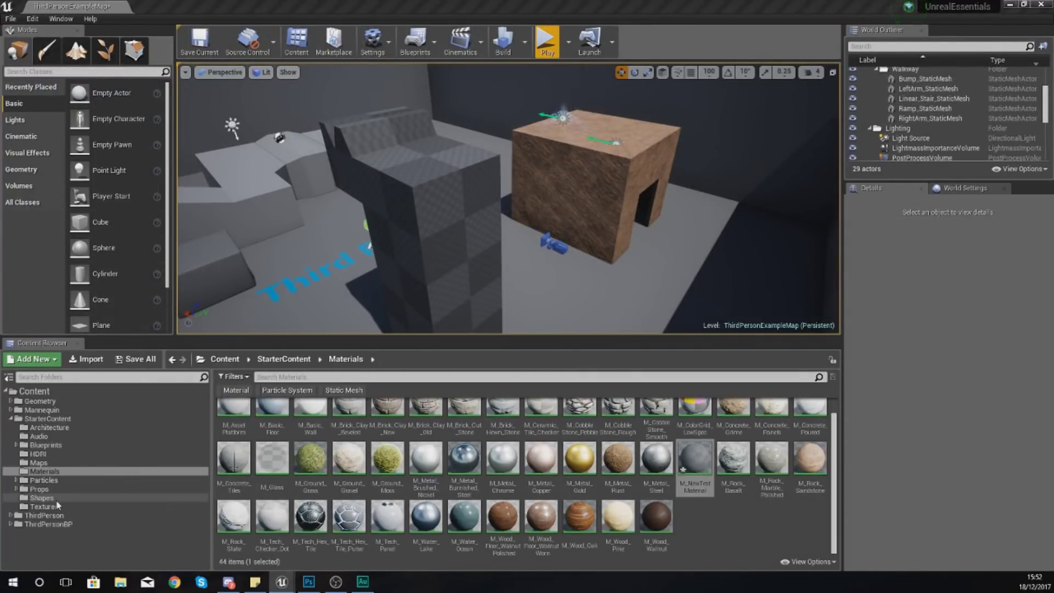
click(39, 506)
scroll(433, 480, down, 5)
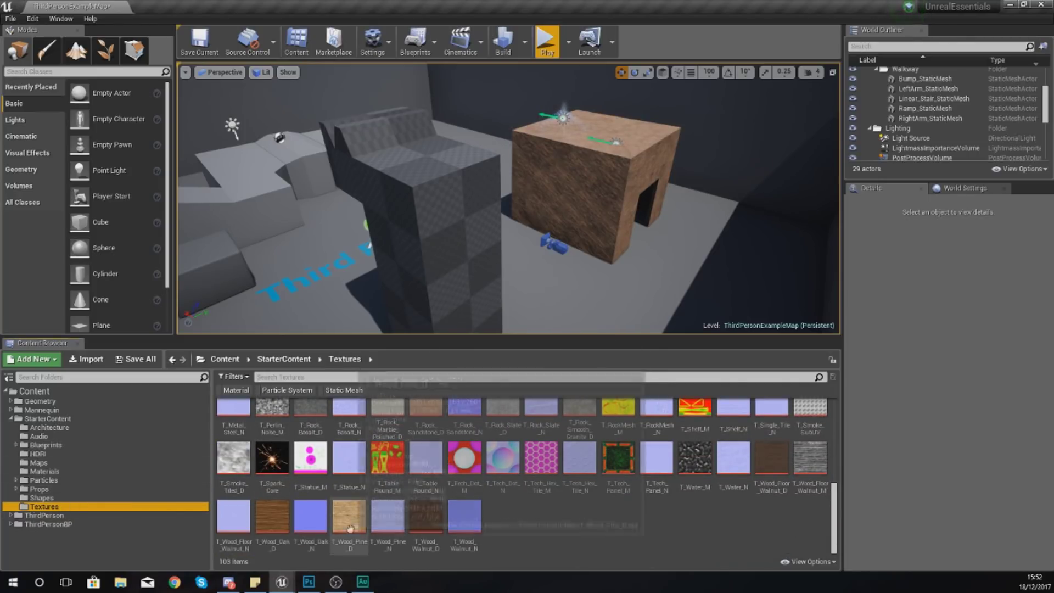
scroll(466, 477, up, 5)
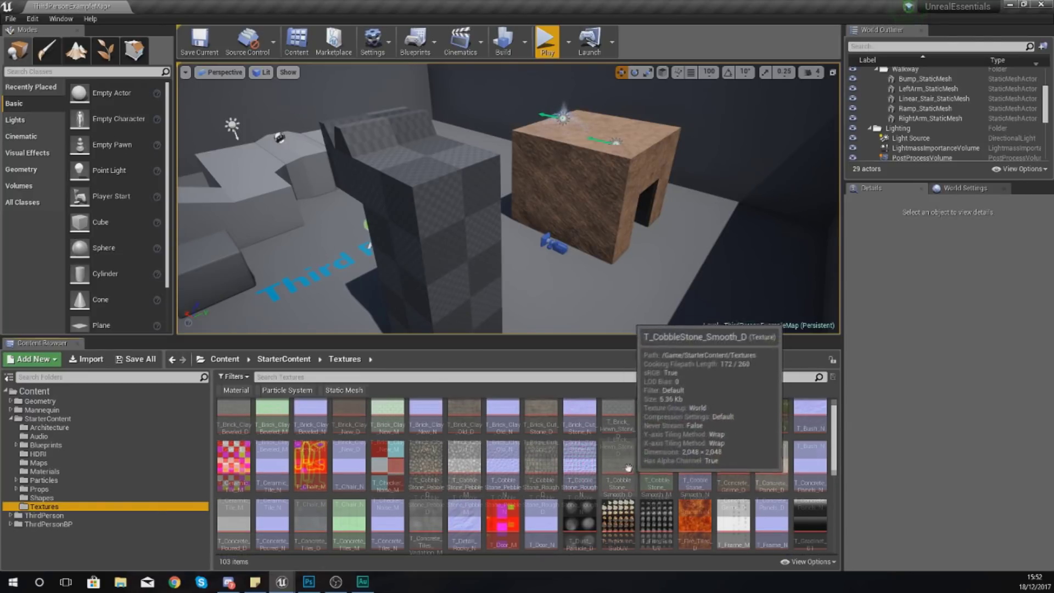
click(658, 383)
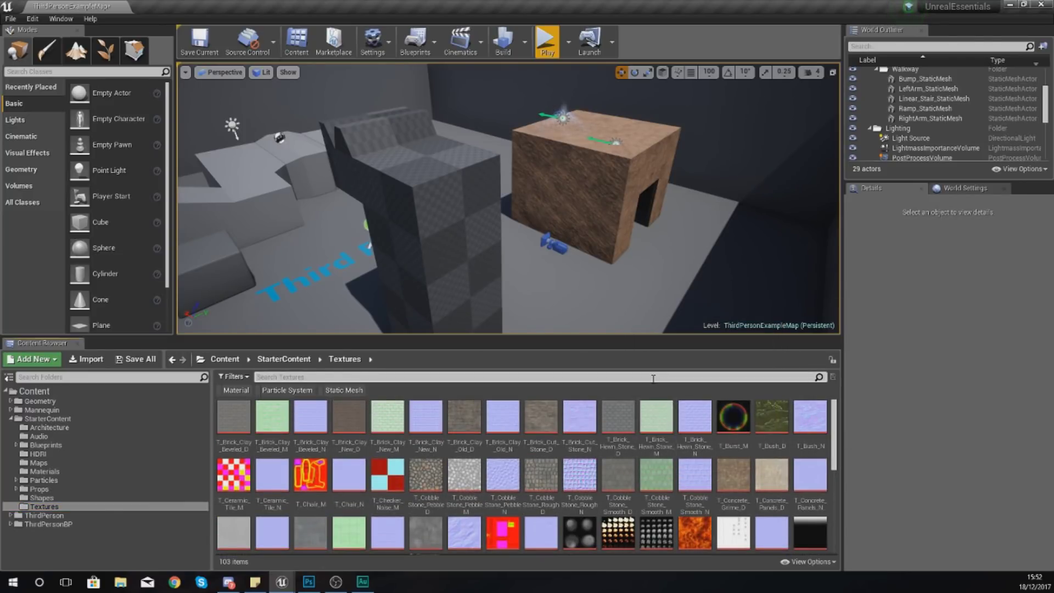
text(wood)
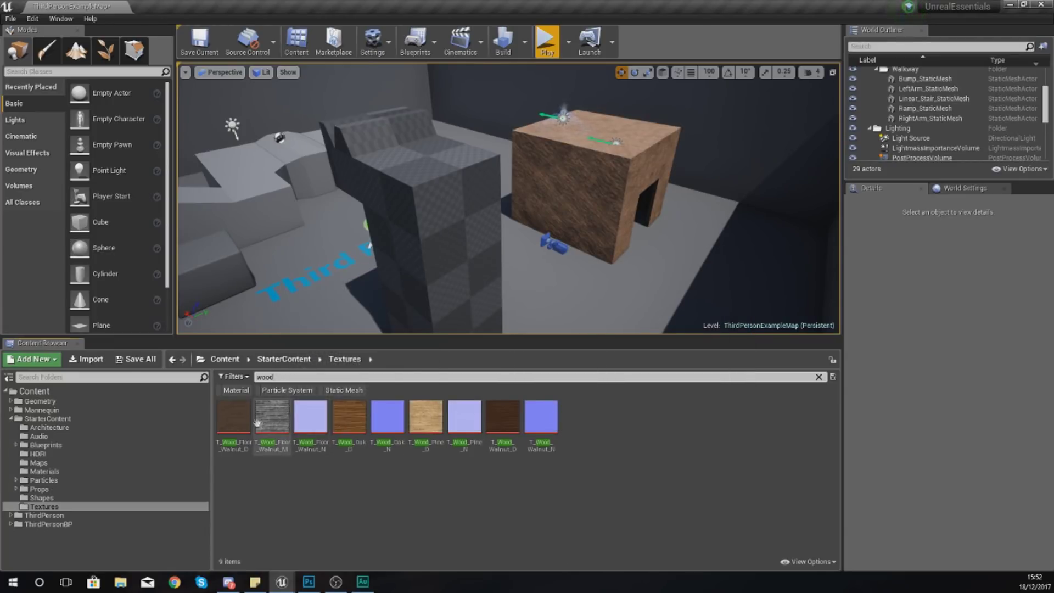
Look at the T_Wood_Pine_D and T_Wood_Pine_N textures and leave T_Wood_Pine_D selected.
click(431, 423)
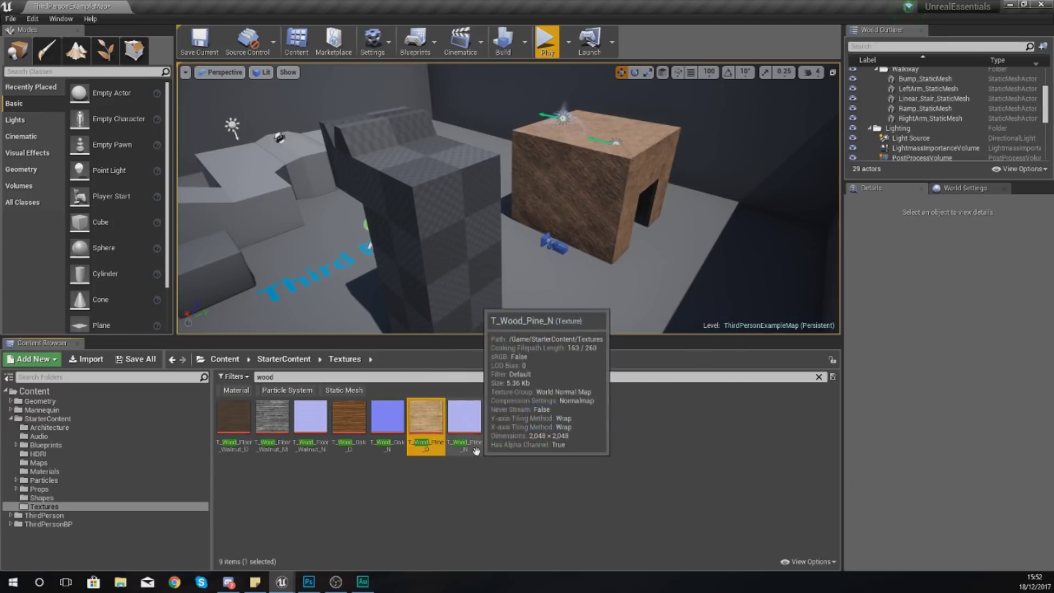
click(470, 452)
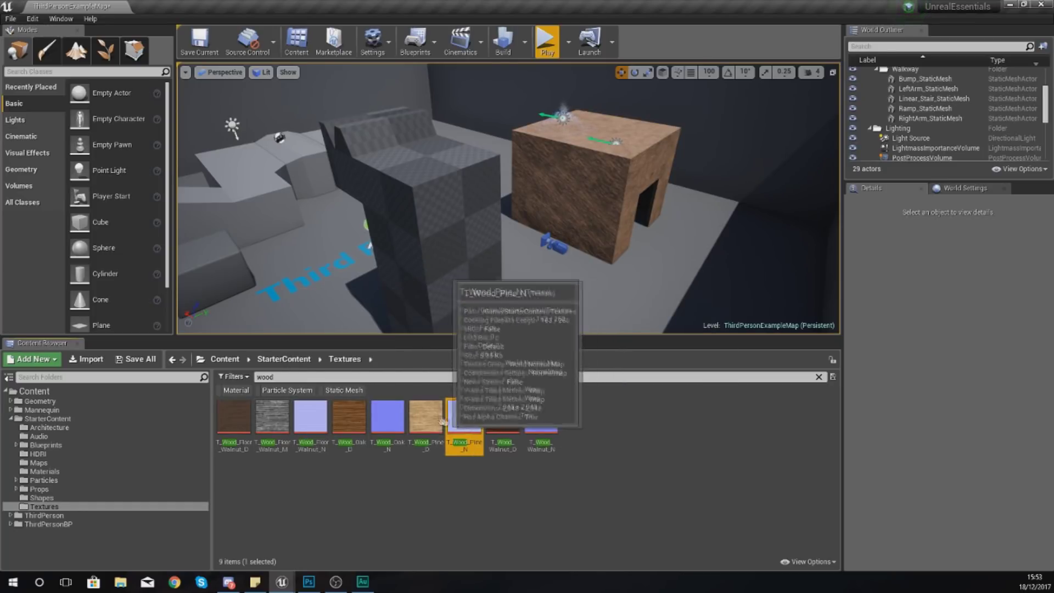
click(428, 431)
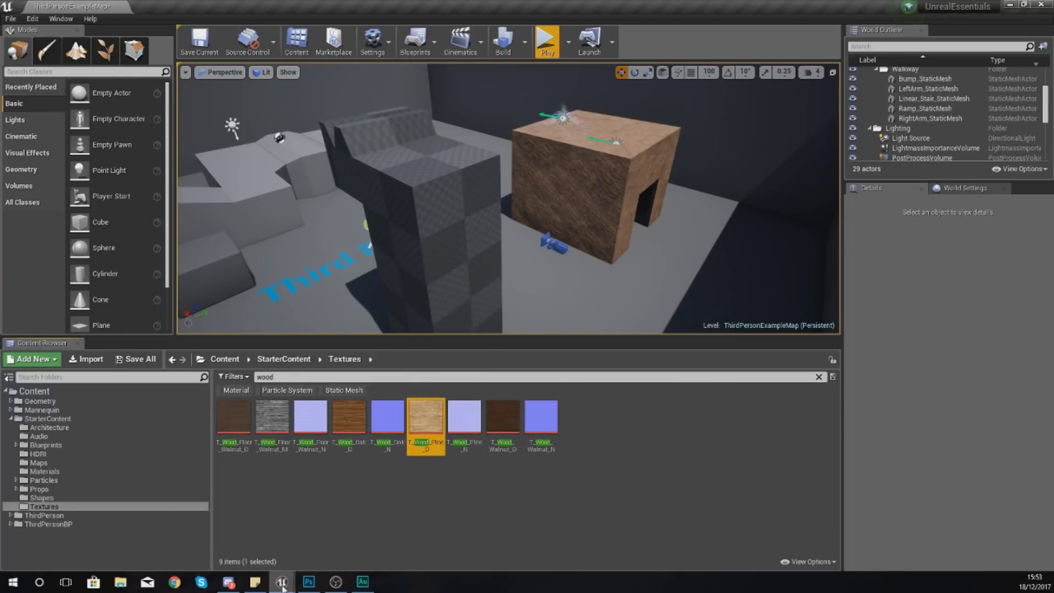
Return to the M_NewTestMaterial editor, add a Texture Sample node to the graph and assign T_Wood_Pine_D as its texture.
mouse_move(283, 589)
click(355, 543)
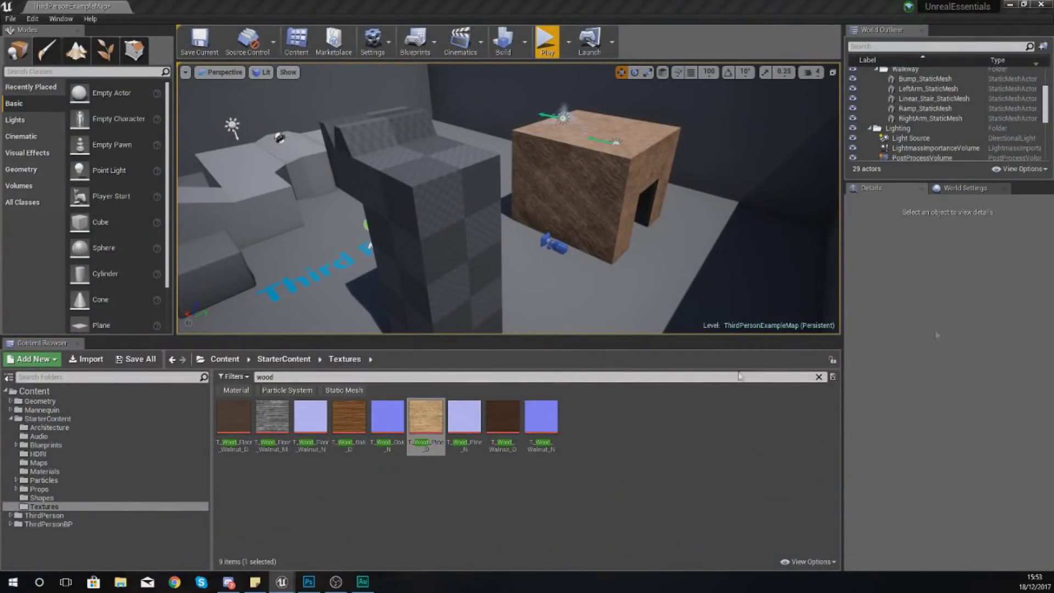
drag(387, 77, 395, 2)
right_drag(361, 382, 503, 417)
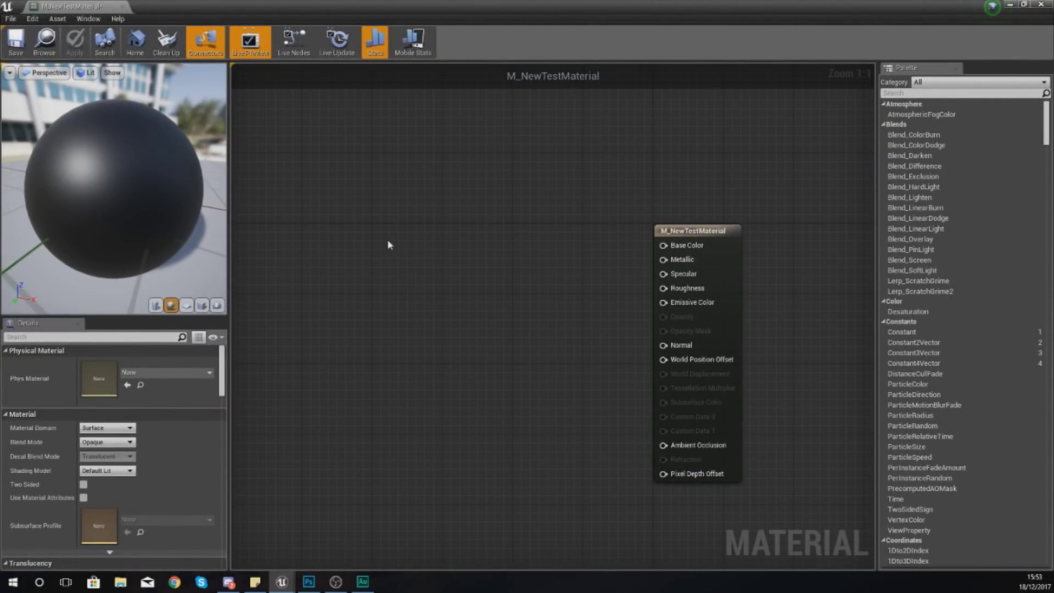
click(385, 235)
drag(421, 291, 338, 274)
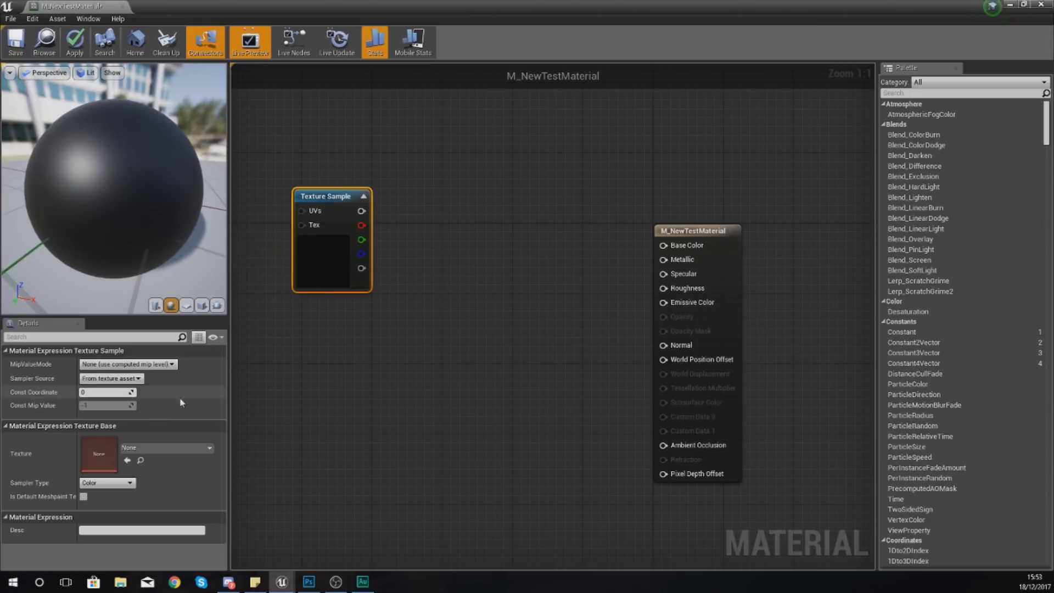
click(127, 461)
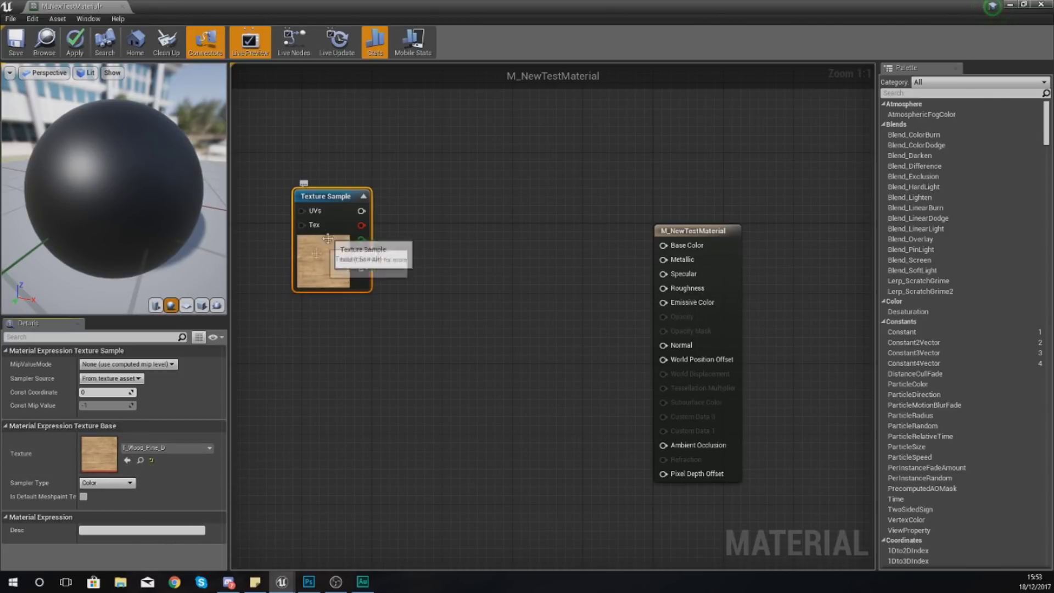
Connect the pine Texture Sample's main colour output to Base Color and check the wood on the preview sphere.
drag(329, 267, 329, 241)
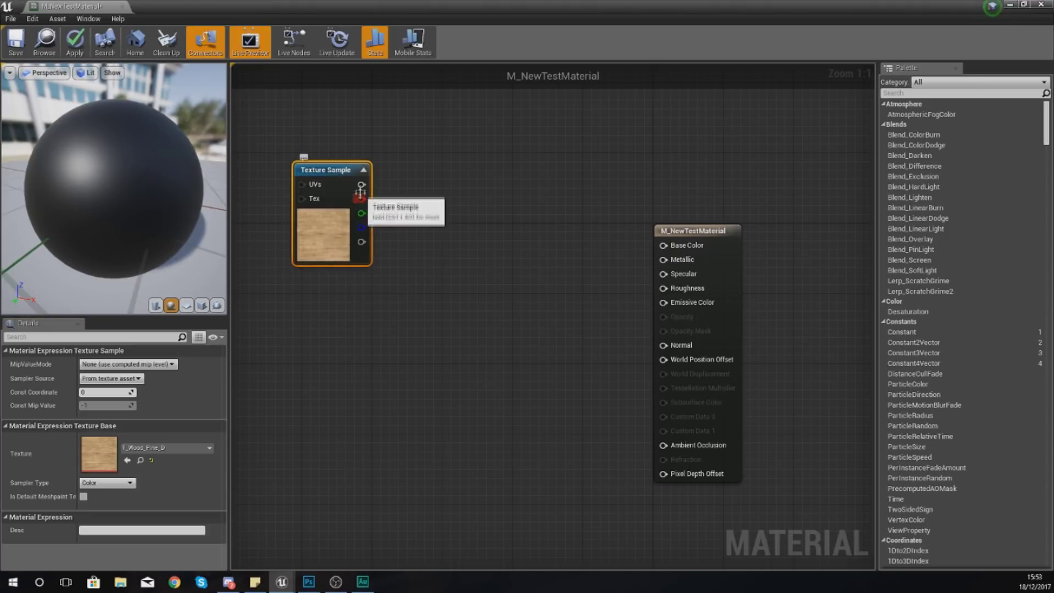
mouse_move(361, 184)
mouse_down()
mouse_move(392, 192)
mouse_move(361, 184)
mouse_up()
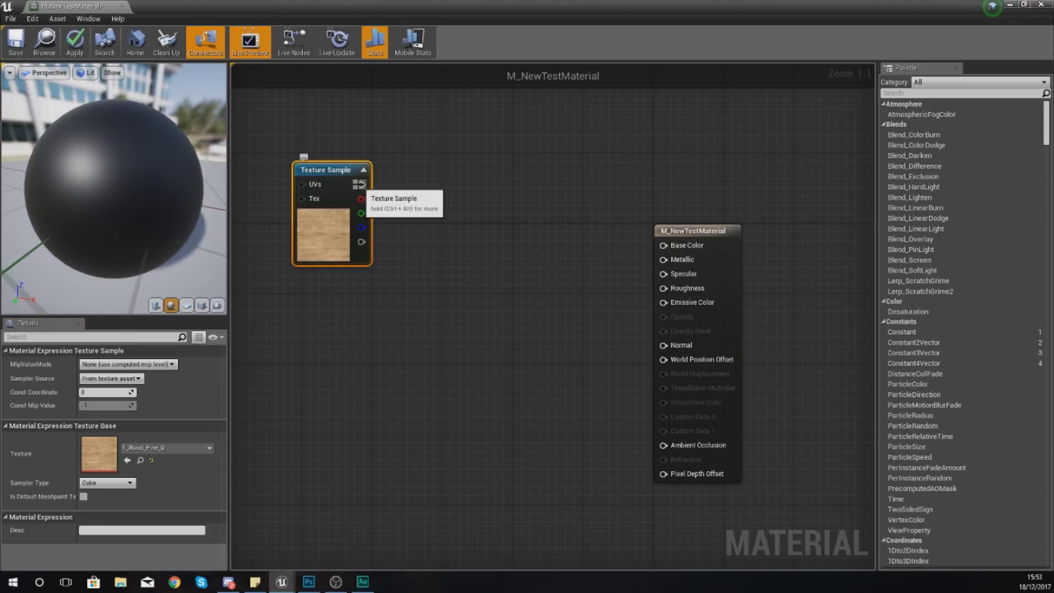
drag(361, 184, 670, 248)
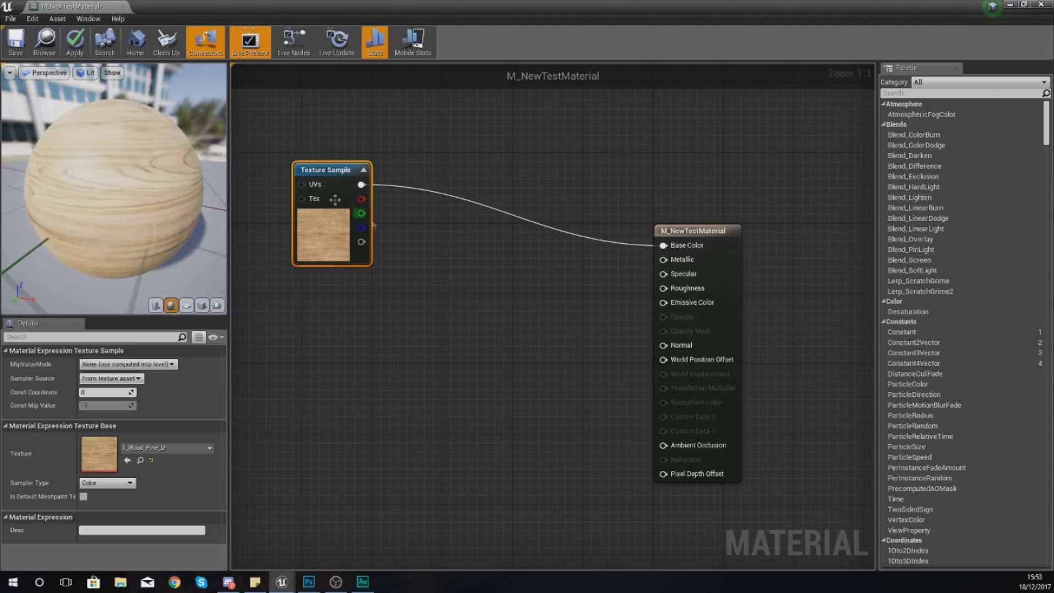
drag(130, 129, 95, 60)
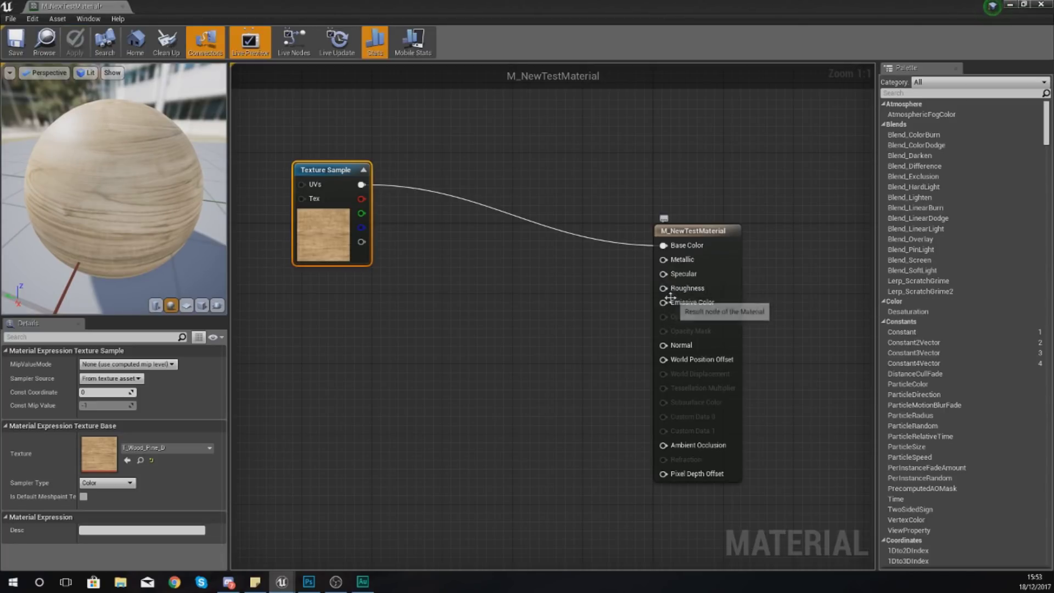
Select the T_Wood_Pine_N texture and resize the material editor window so its graph sits above the texture thumbnails.
drag(737, 5, 403, 113)
click(464, 420)
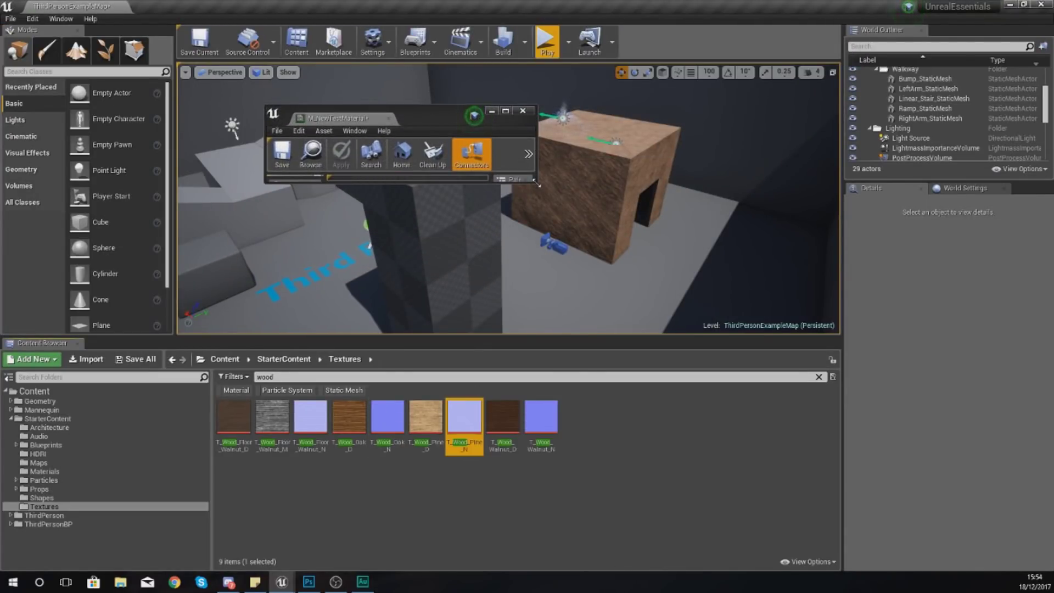
drag(536, 183, 774, 445)
drag(571, 127, 605, 58)
right_drag(589, 338, 525, 264)
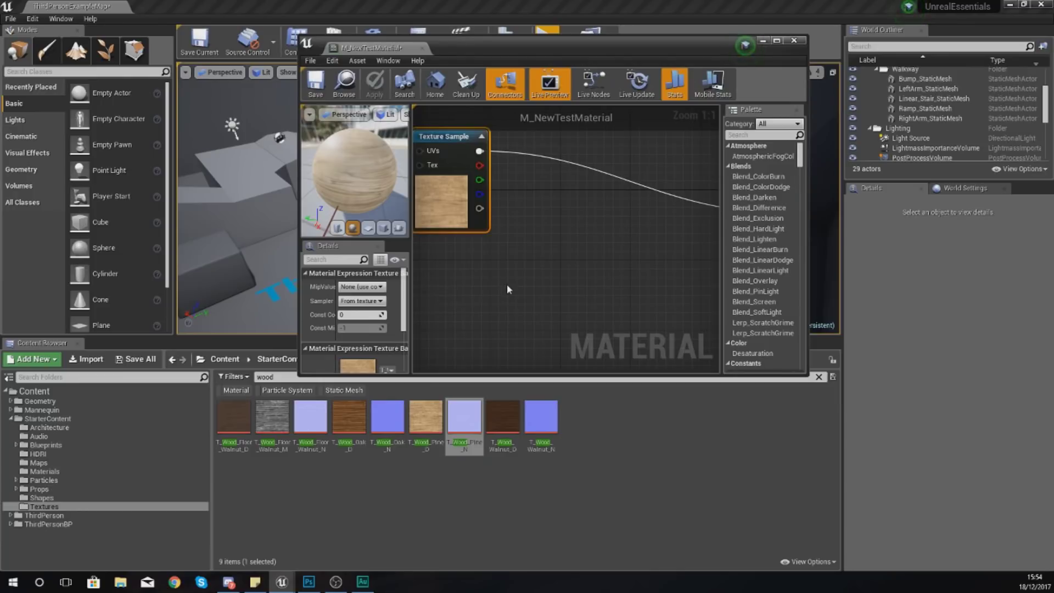
Place T_Wood_Pine_N in the material graph as a second Texture Sample and maximize the material editor.
right_click(506, 284)
click(472, 265)
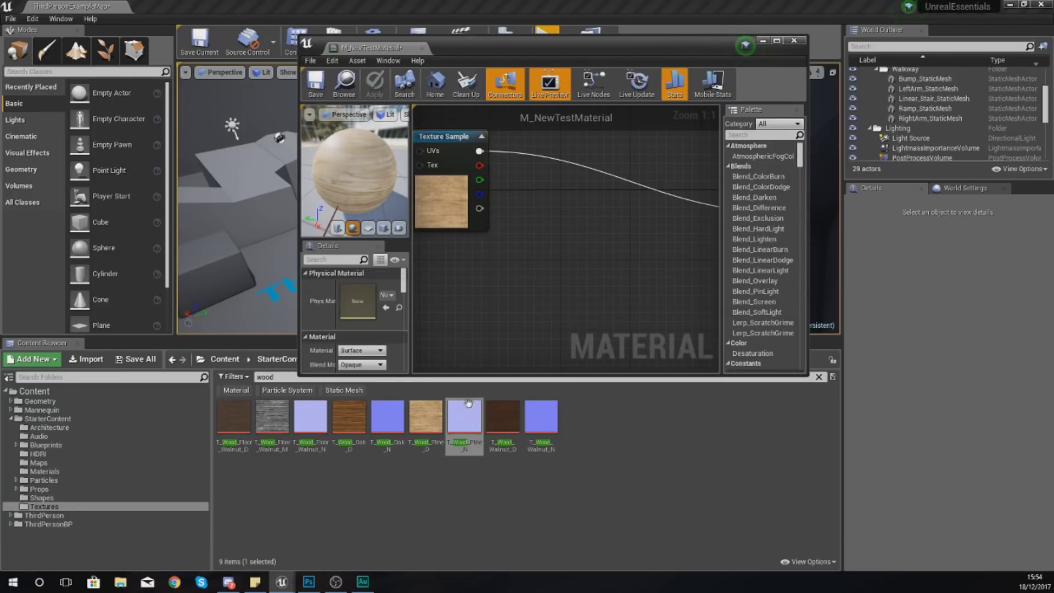
drag(468, 404, 491, 290)
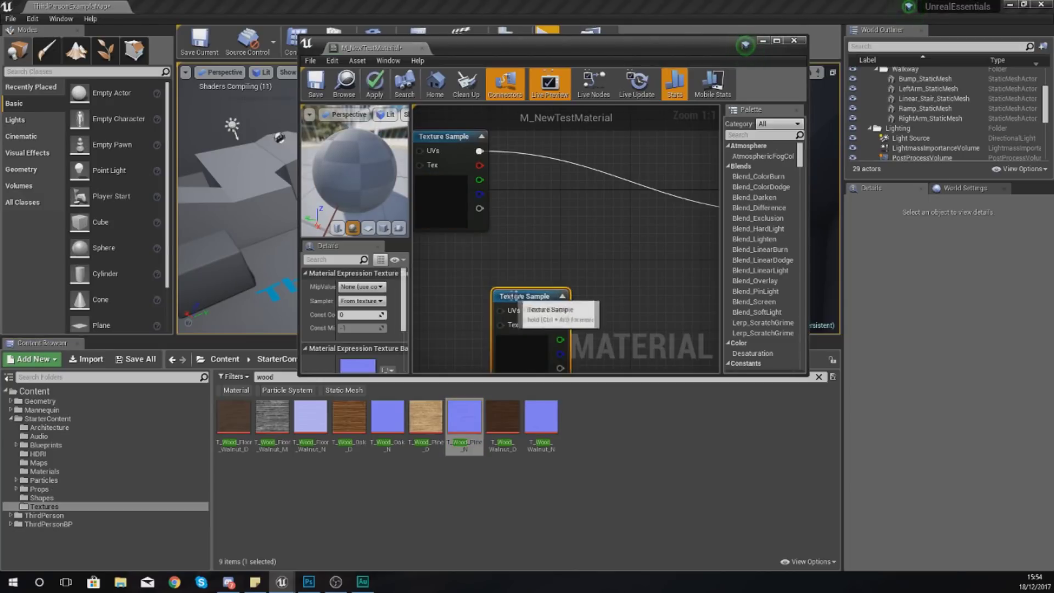
double_click(572, 49)
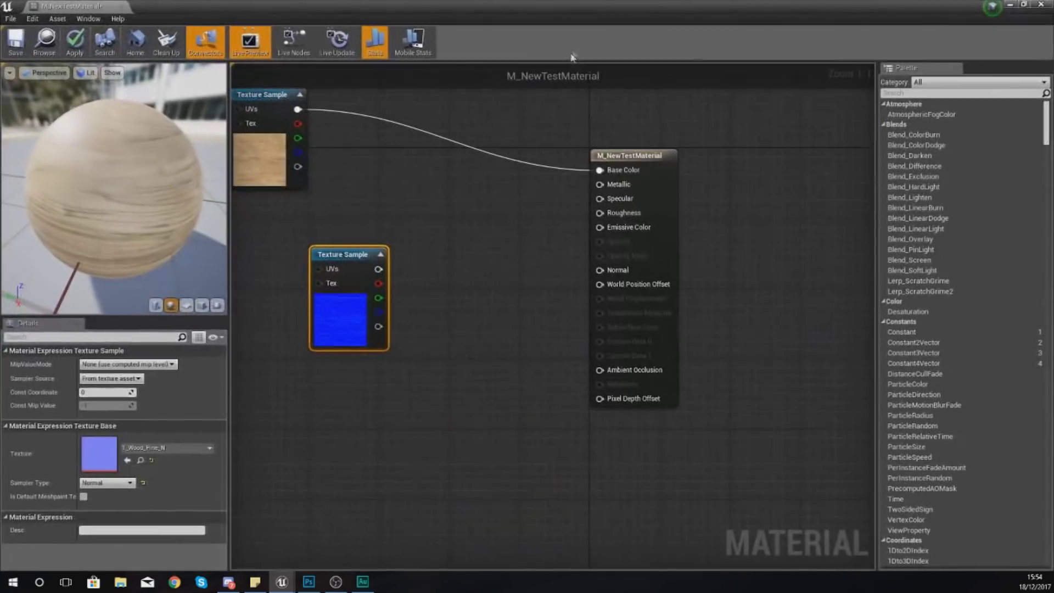
Connect the T_Wood_Pine_N Texture Sample's main output to Normal and inspect the preview sphere from several angles.
drag(383, 5, 0, 217)
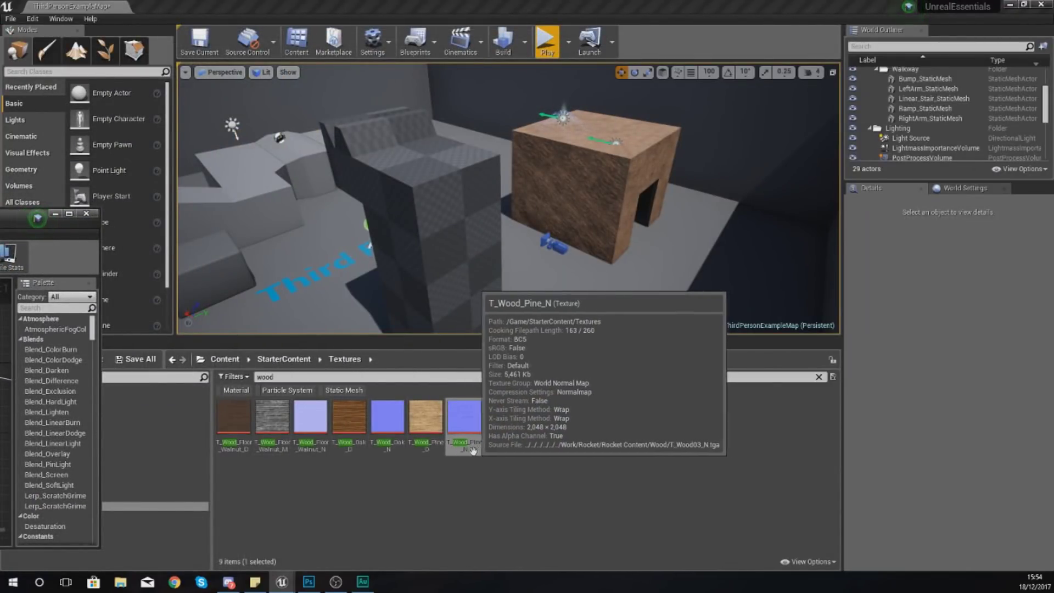
drag(0, 219, 588, 0)
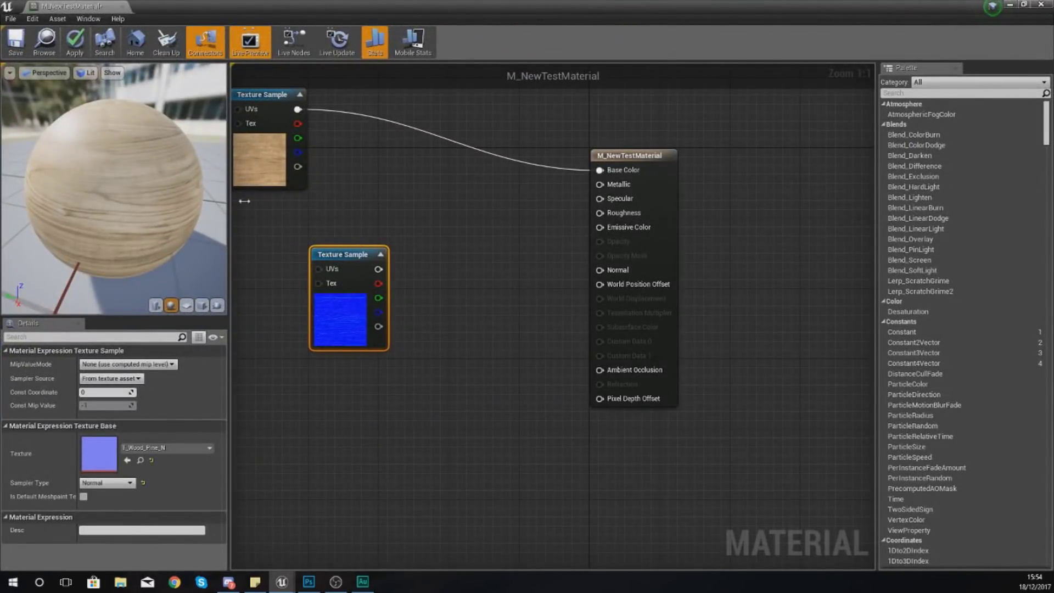
drag(96, 171, 157, 173)
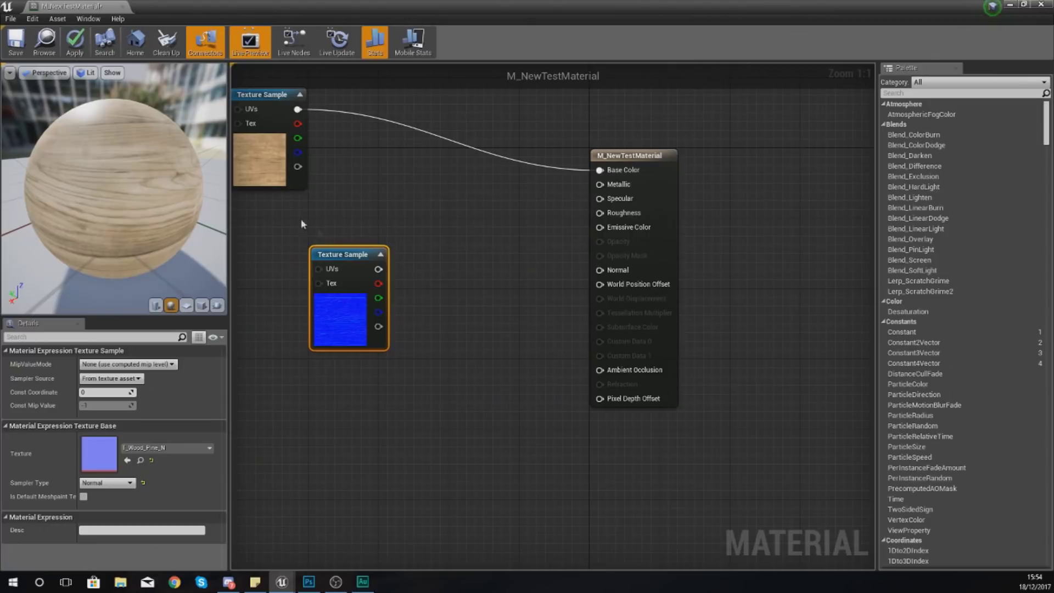
drag(375, 270, 604, 273)
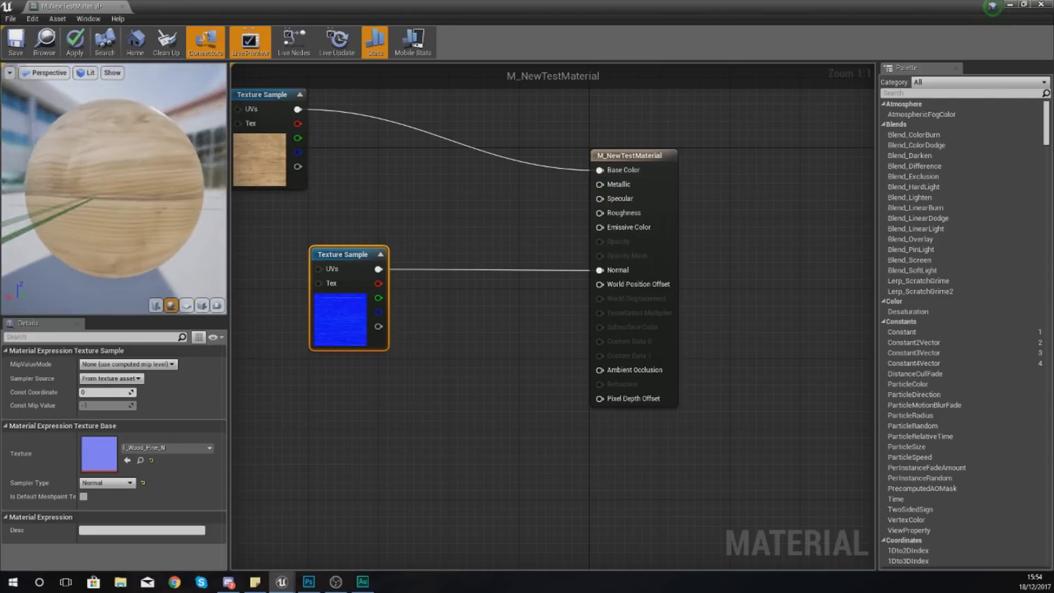
drag(132, 170, 160, 220)
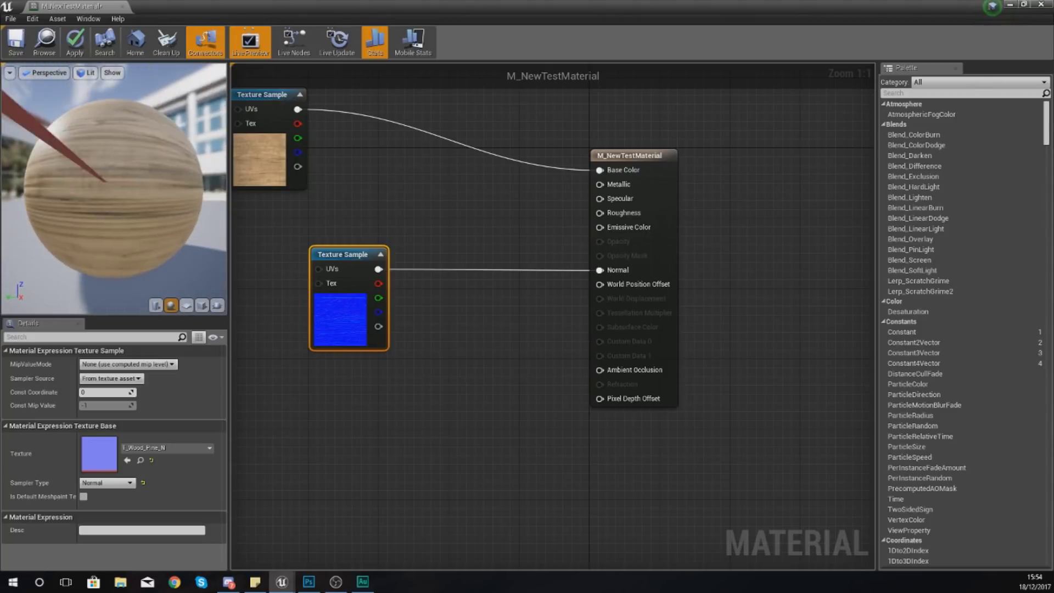
drag(109, 192, 151, 217)
drag(70, 189, 33, 172)
Rearrange the Texture Sample nodes, placing the normal map well below the base colour texture with free space between them.
drag(342, 298, 272, 419)
right_drag(263, 205, 362, 221)
drag(363, 180, 380, 171)
click(505, 242)
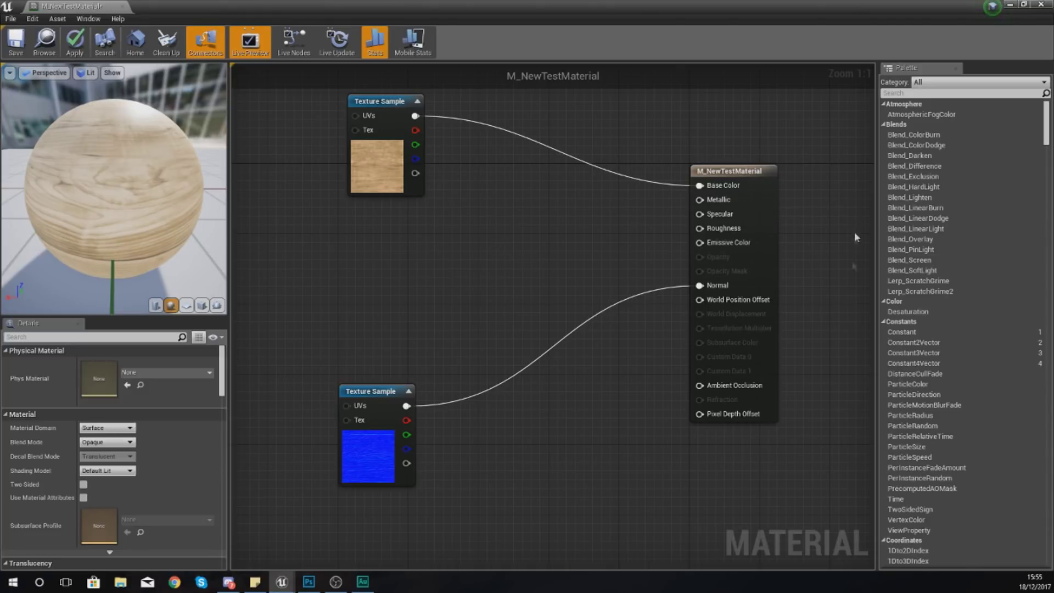
Add a Constant node from the node palette between the two Texture Samples and delete it.
click(903, 332)
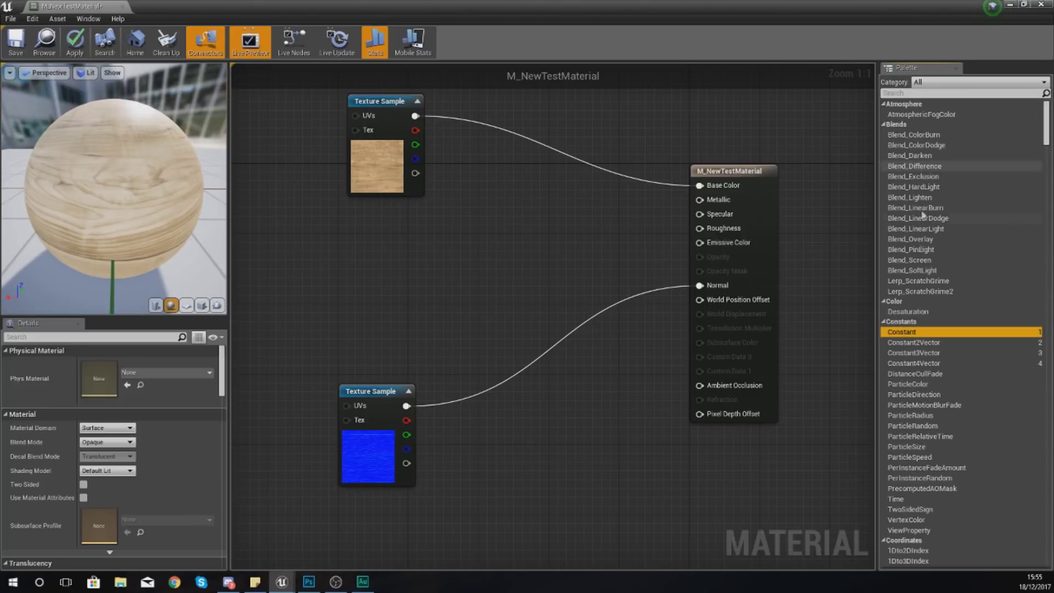
click(485, 226)
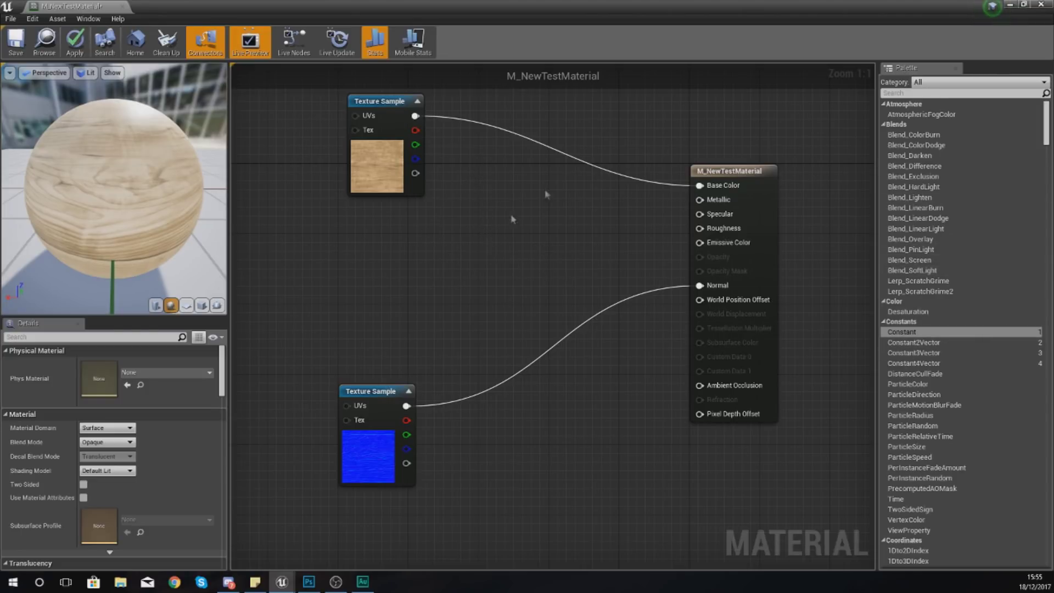
click(898, 94)
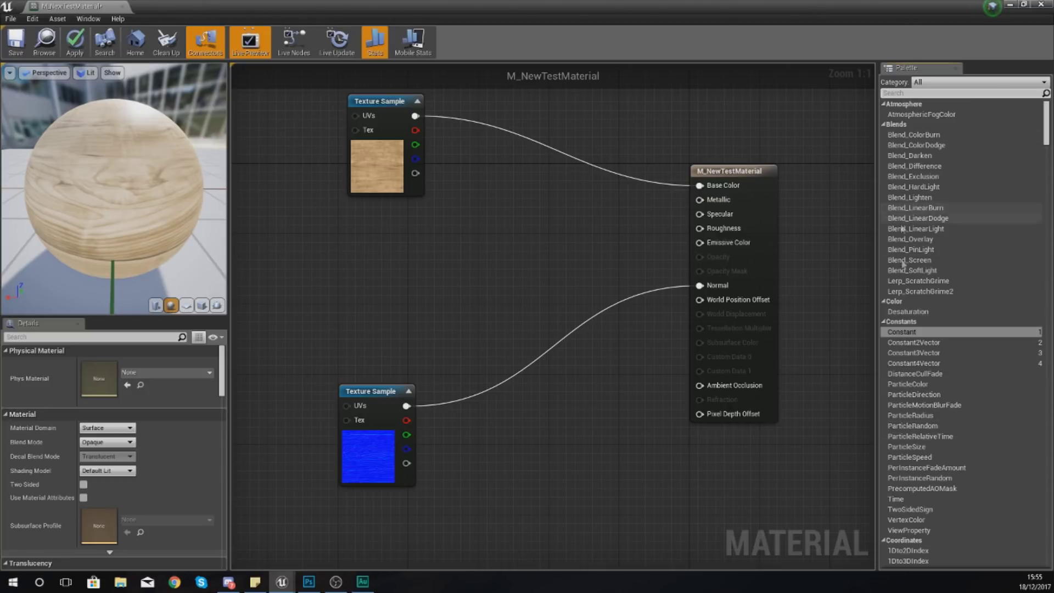
text(s)
key(BackSpace)
text(co)
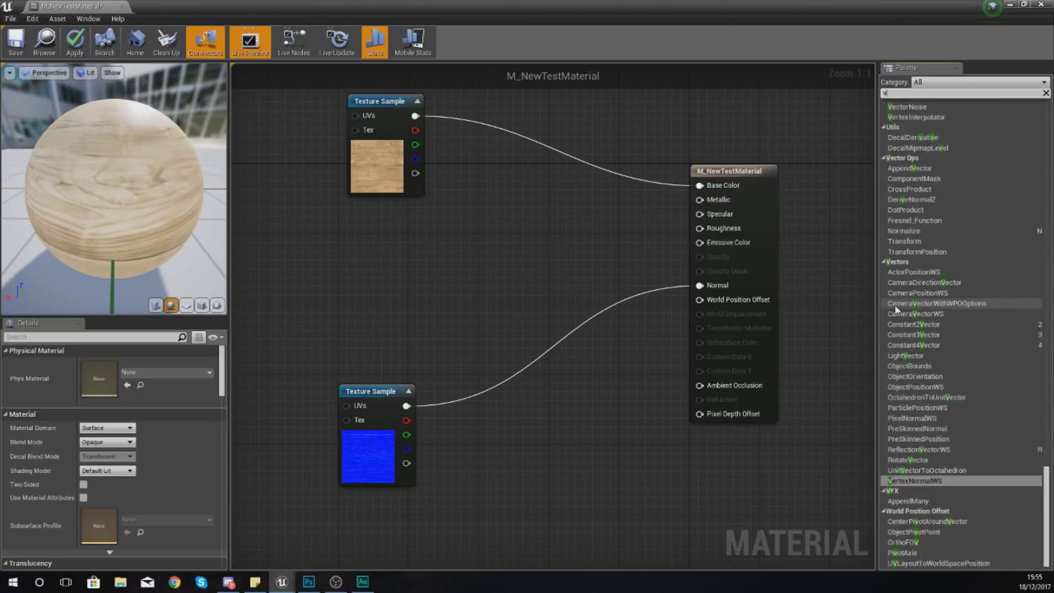
text(nstant)
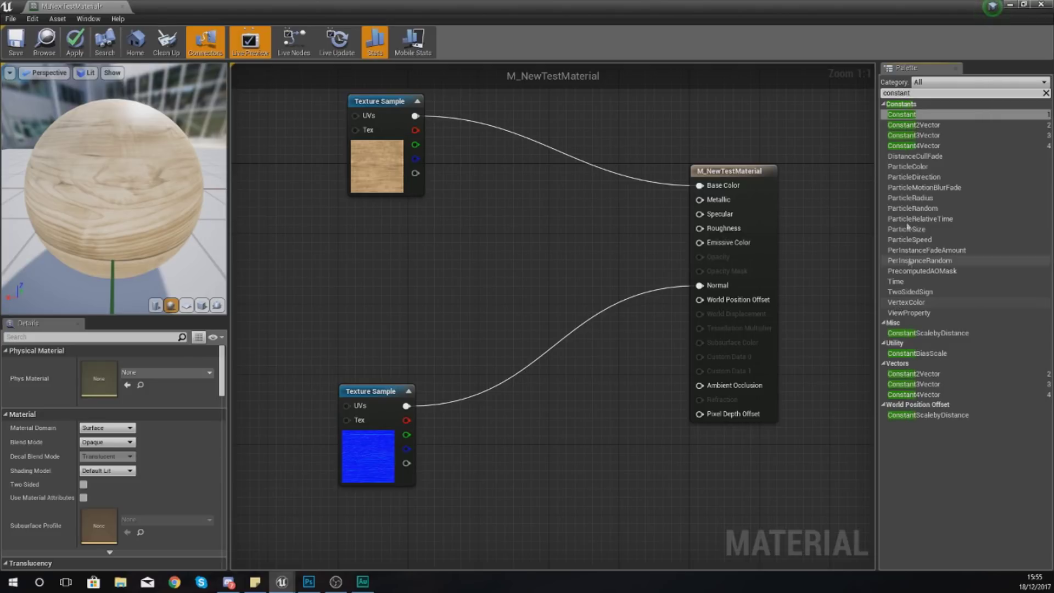
click(911, 114)
drag(912, 117, 465, 267)
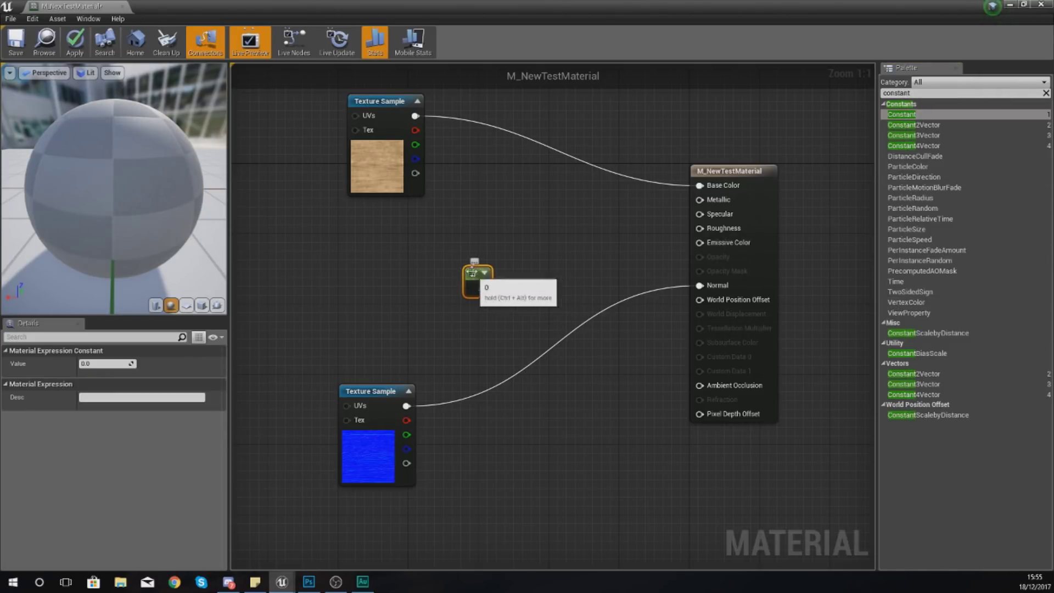
key(Delete)
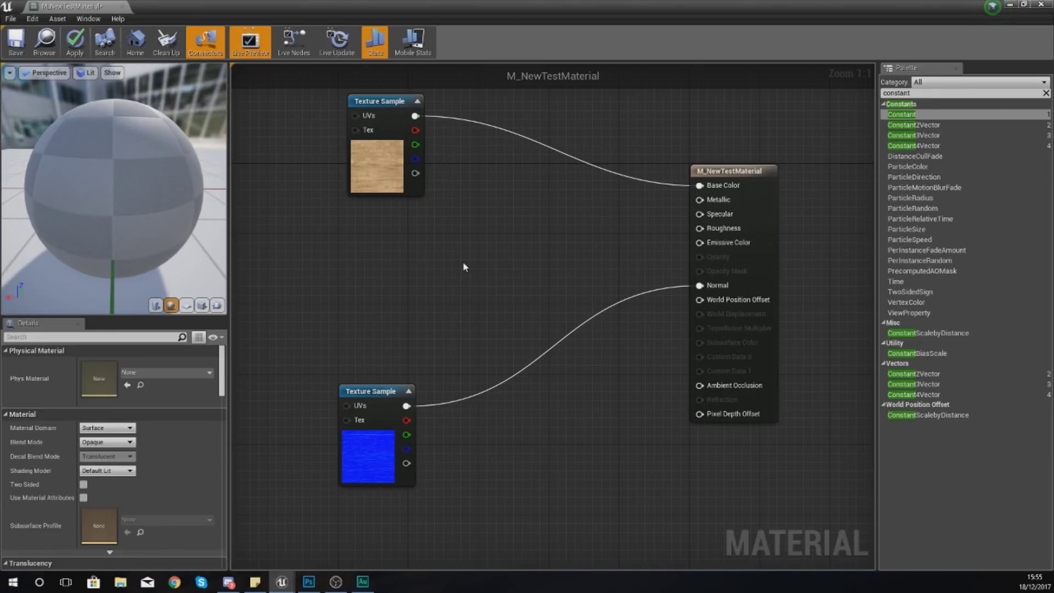
Add a Constant node between the two Texture Samples, connect it to Roughness and inspect the preview sphere.
right_click(464, 267)
text(constan)
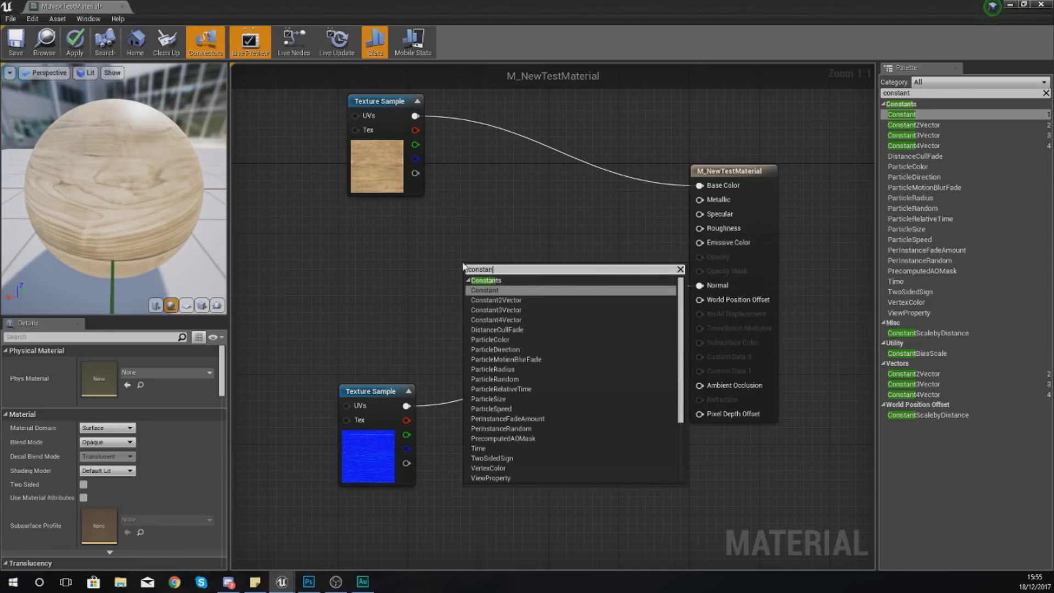
text(t)
key(Return)
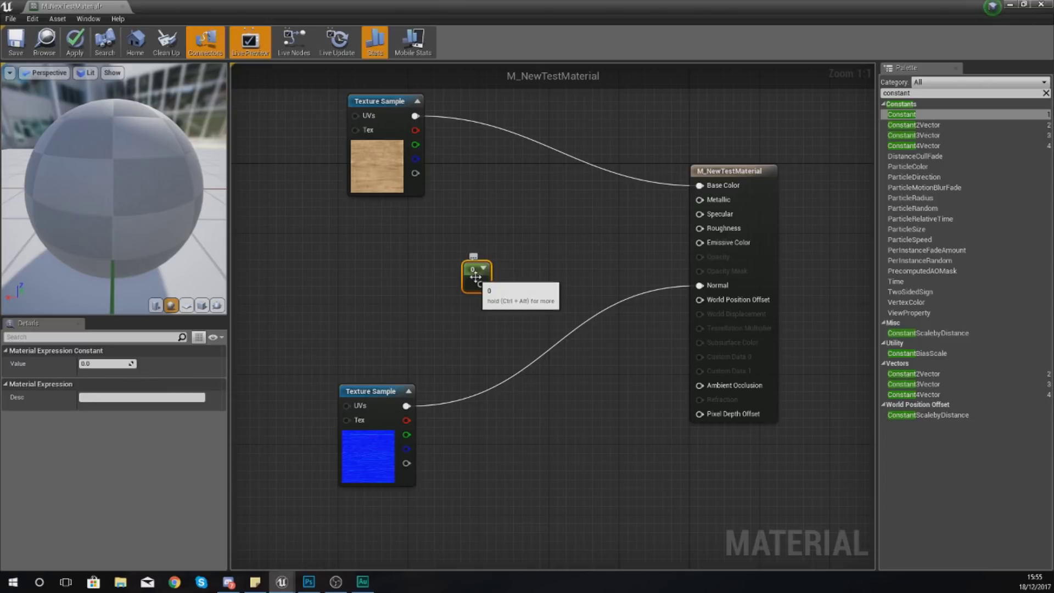
drag(473, 277, 702, 231)
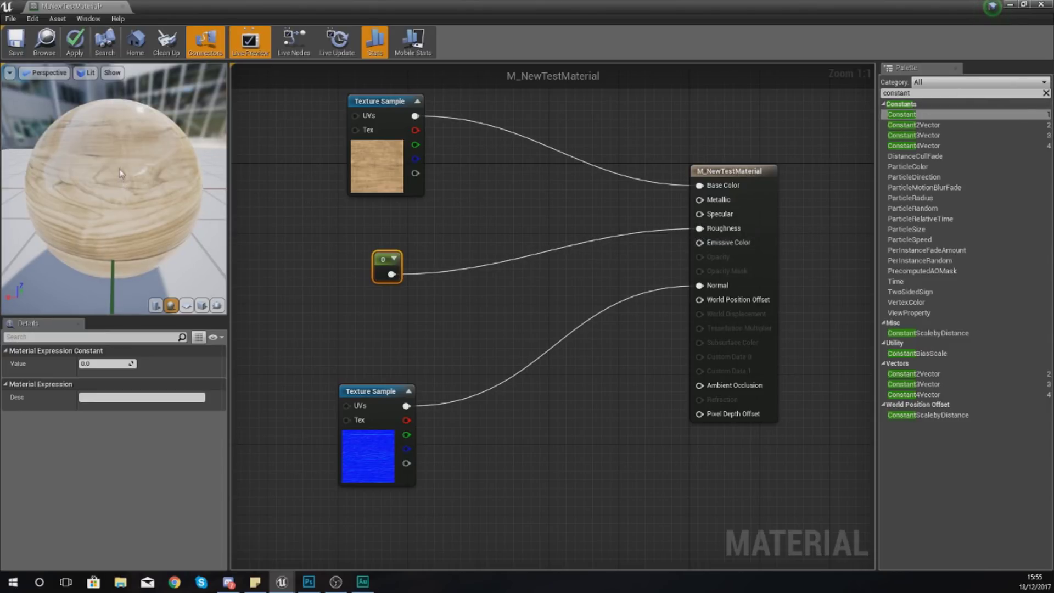
drag(120, 170, 80, 171)
drag(143, 187, 100, 195)
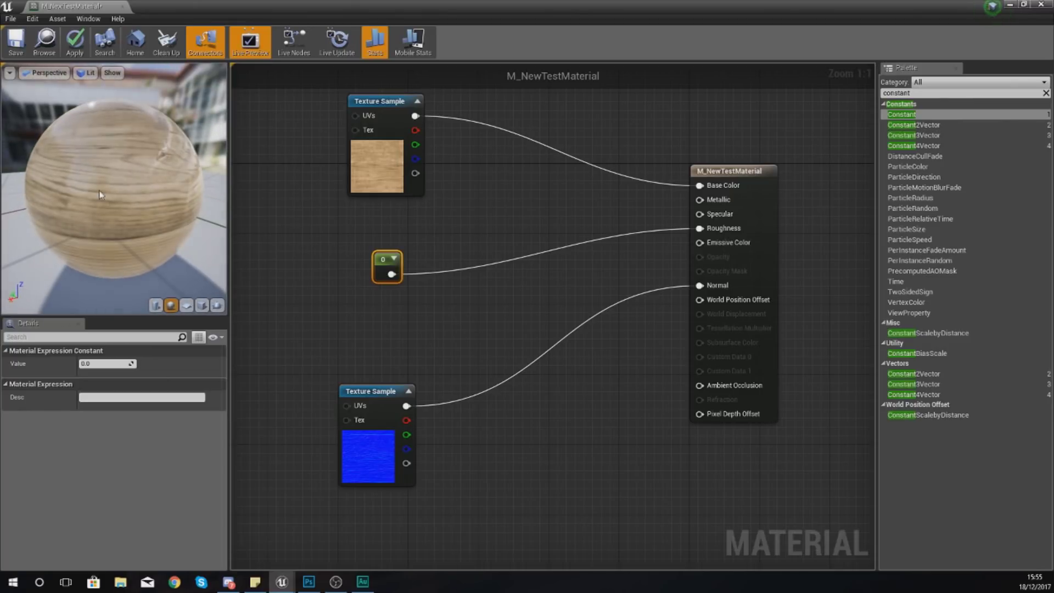
Expand the Roughness Constant's thumbnail, set its value to 1 and inspect the preview sphere from several angles.
click(395, 258)
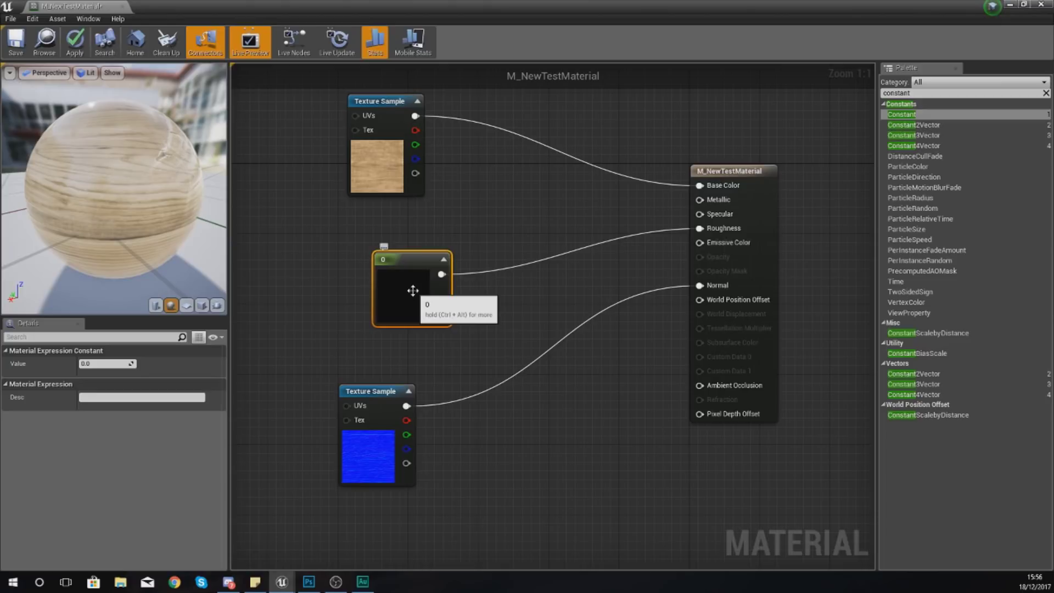
drag(160, 237, 145, 182)
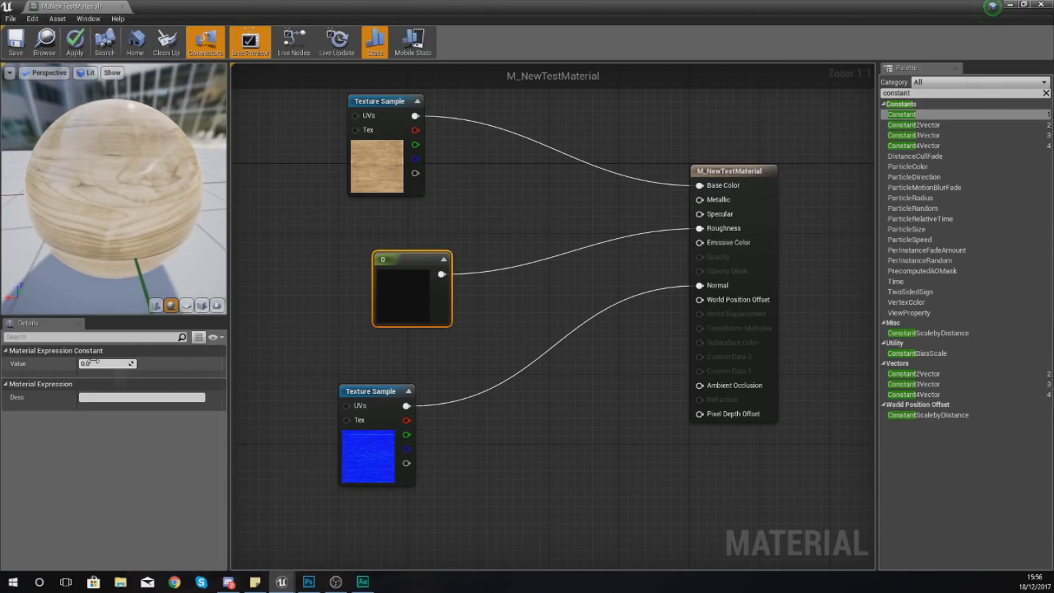
text(1)
key(Return)
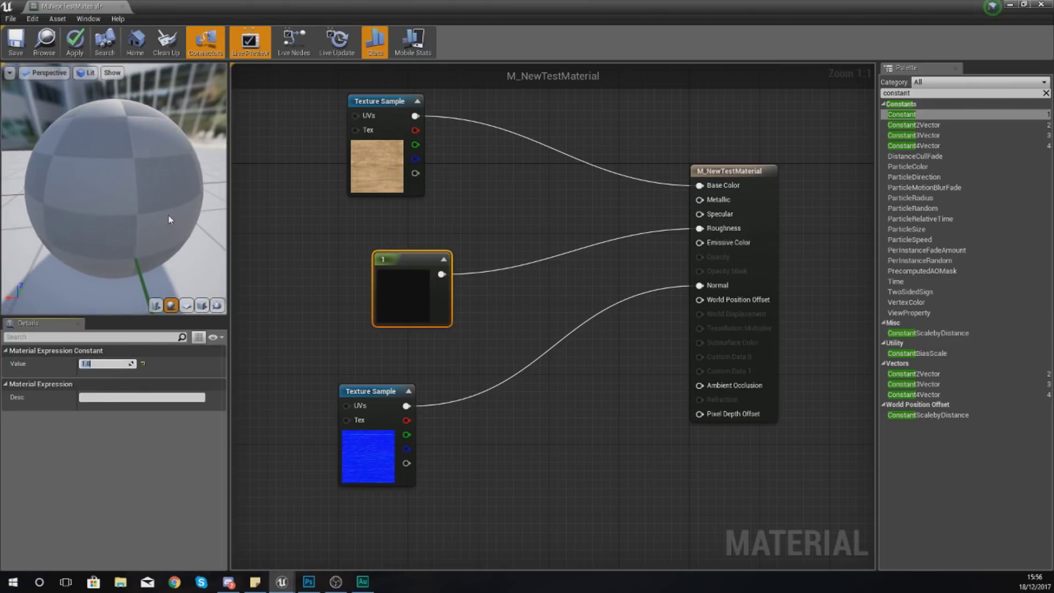
mouse_move(163, 114)
mouse_down()
mouse_move(66, 117)
mouse_move(178, 128)
mouse_up()
drag(103, 96, 175, 170)
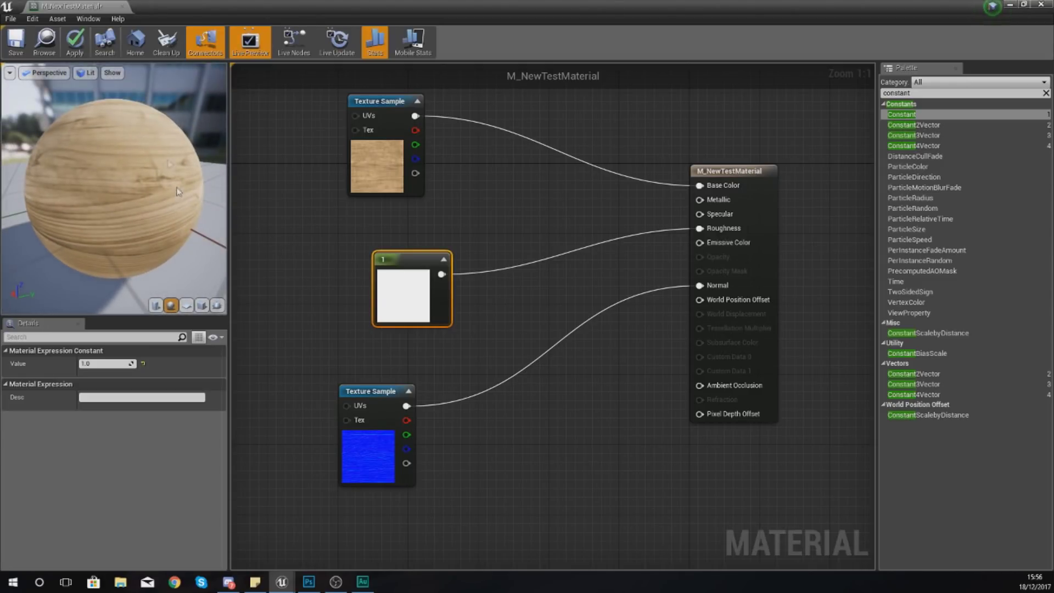
Set the Roughness Constant's value to 0.4 and inspect the reflections on the preview sphere.
click(129, 363)
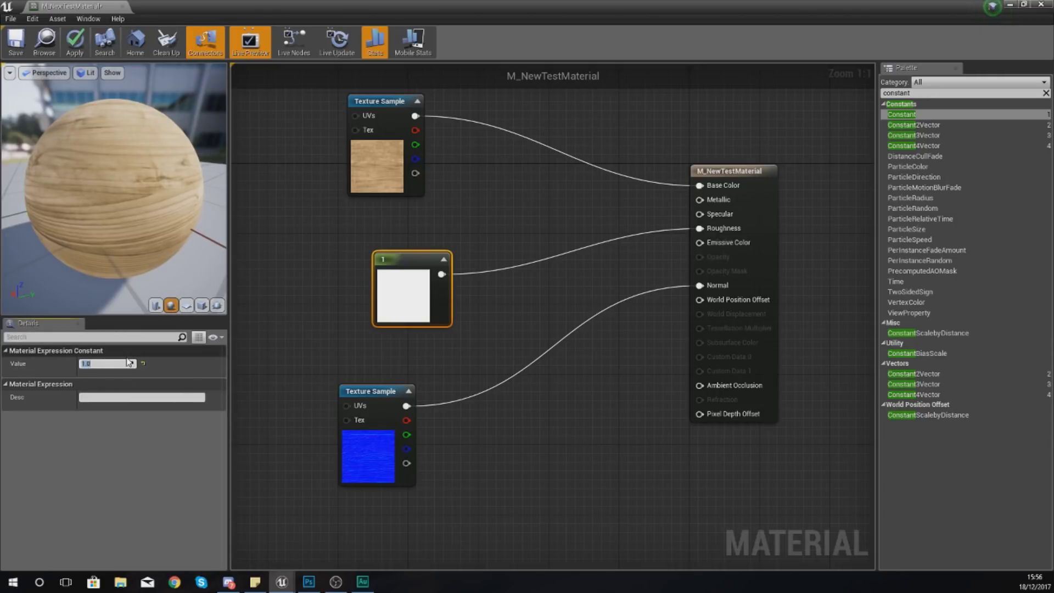
text(0.4)
key(Return)
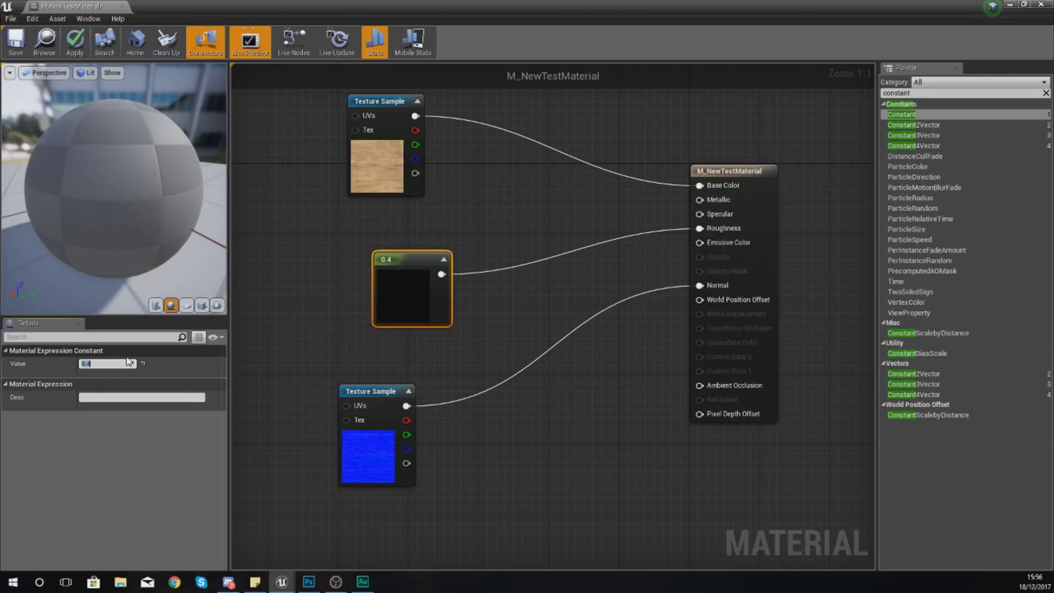
mouse_move(115, 189)
mouse_down()
mouse_move(181, 190)
mouse_move(93, 184)
mouse_move(143, 201)
mouse_move(126, 201)
mouse_up()
mouse_move(157, 149)
mouse_down()
mouse_move(176, 149)
mouse_move(159, 165)
mouse_up()
Set the Roughness Constant's value to 0.2 and inspect the preview sphere.
click(118, 366)
text(0.2)
key(Return)
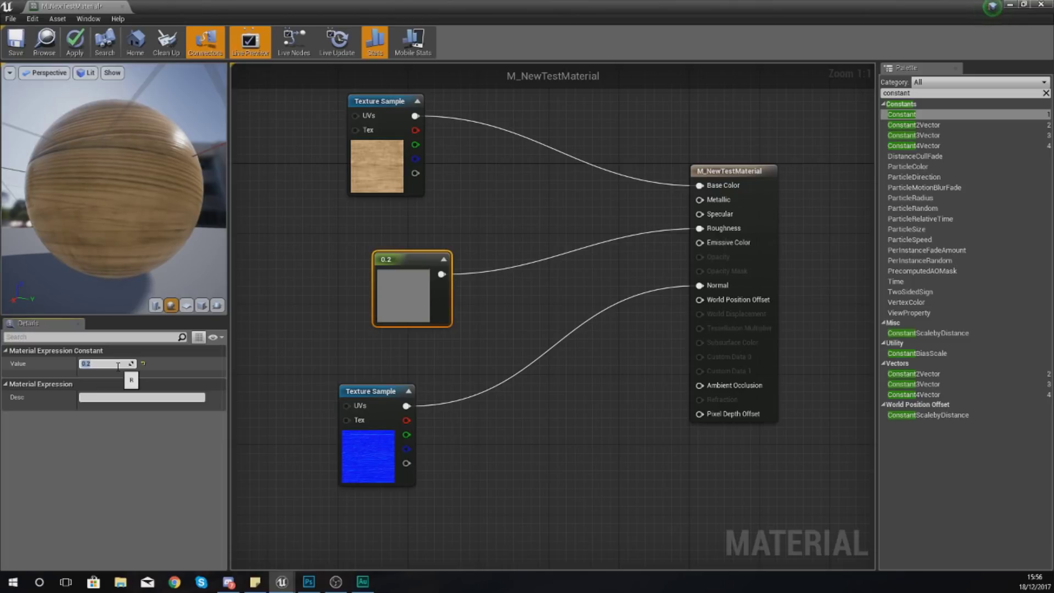
drag(143, 204, 308, 181)
Move the base colour Texture Sample up to free space above the Roughness Constant.
click(513, 172)
right_drag(456, 224, 551, 286)
drag(471, 237, 464, 148)
click(492, 229)
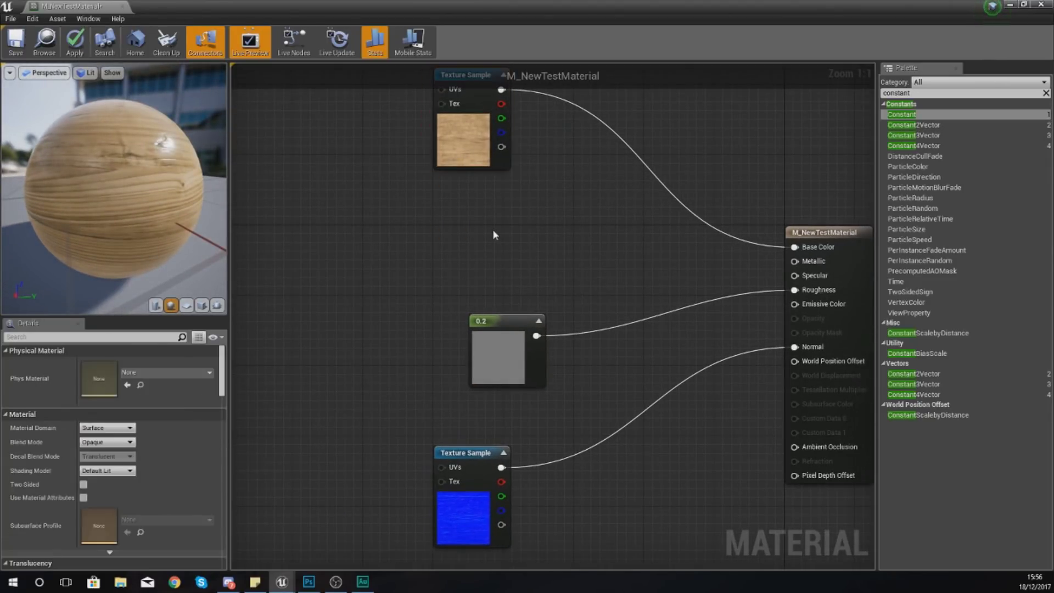
Add a Constant node between the base colour Texture Sample and the Roughness Constant, and connect it to Metallic.
right_click(492, 229)
click(505, 279)
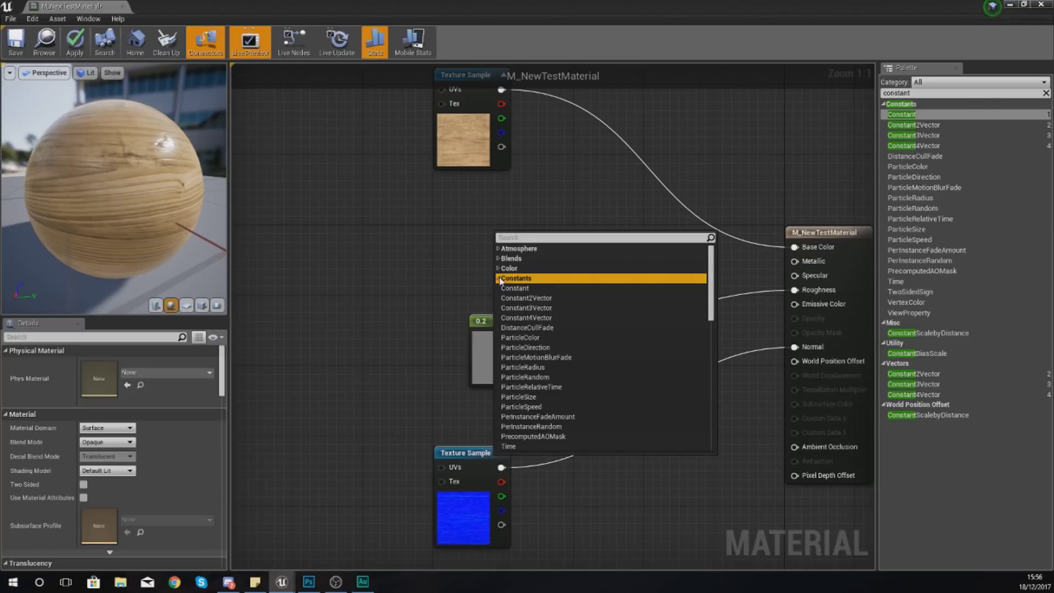
click(507, 287)
drag(799, 268, 471, 231)
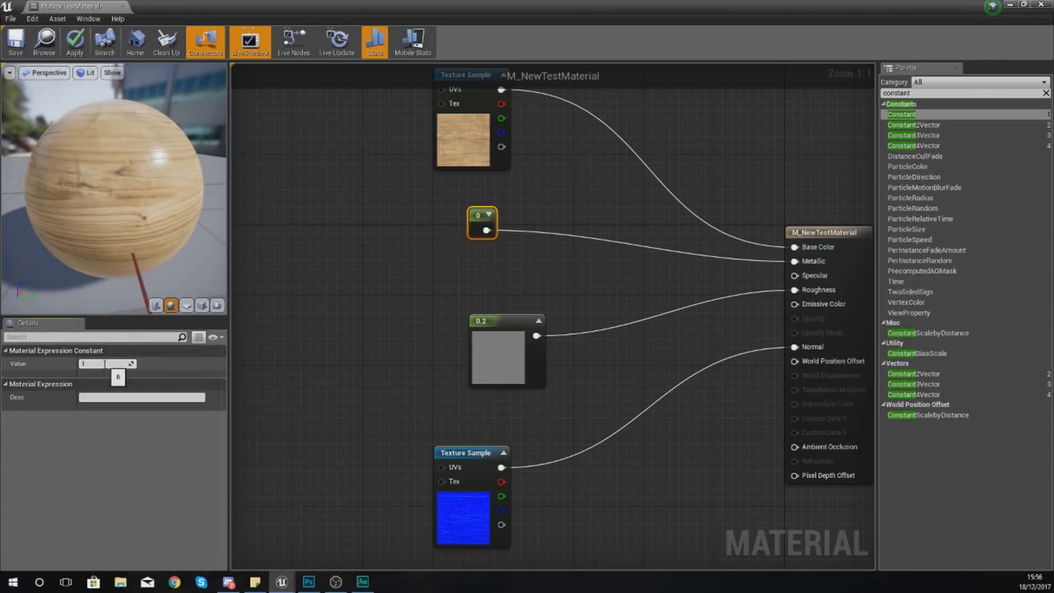
Try a value of 1 for the Metallic Constant, inspect the preview sphere and reset the value to 0.
key(Return)
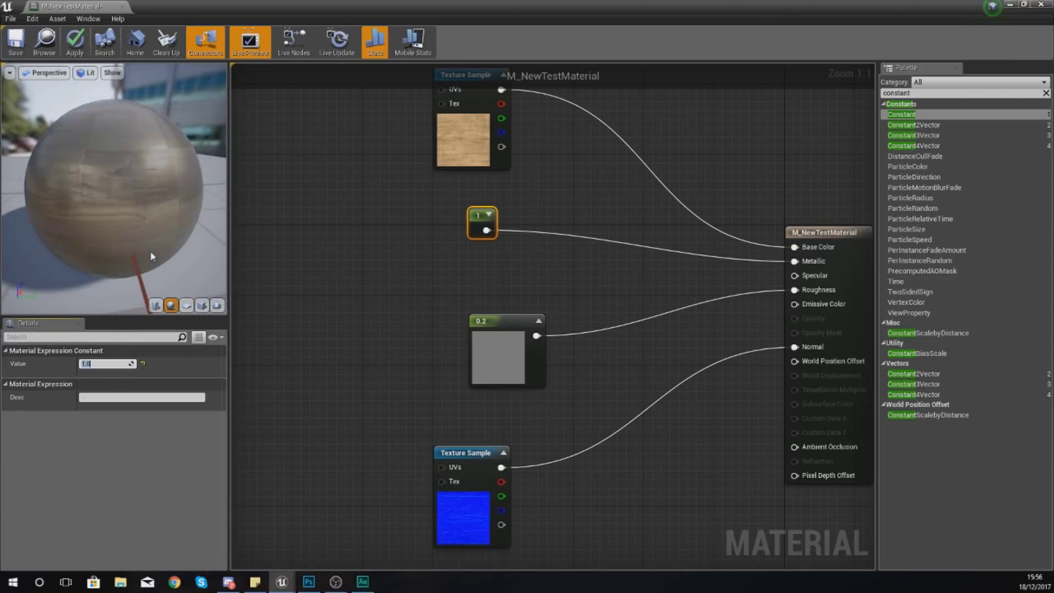
drag(109, 192, 154, 217)
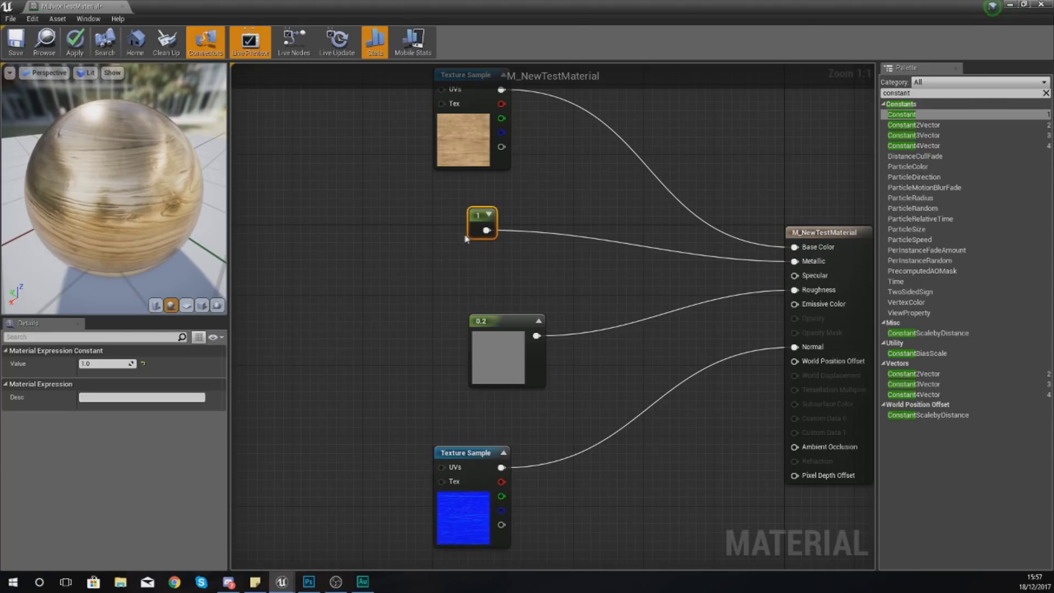
drag(202, 211, 121, 199)
click(101, 363)
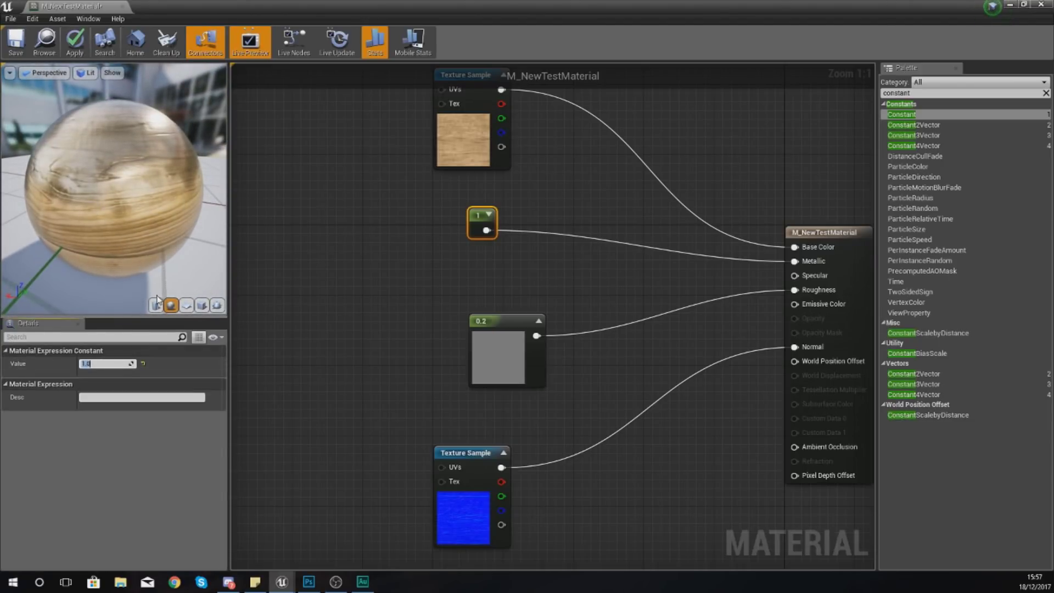
key(Return)
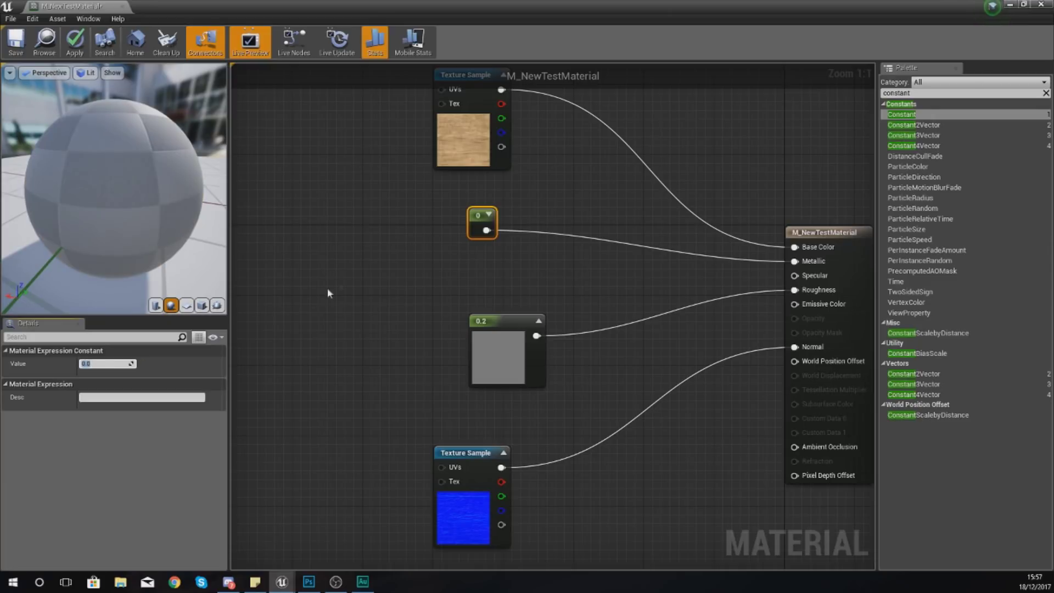
Add a Constant node between the Metallic and Roughness Constants, connect it to Specular and inspect the preview sphere.
click(479, 265)
right_click(479, 265)
click(484, 314)
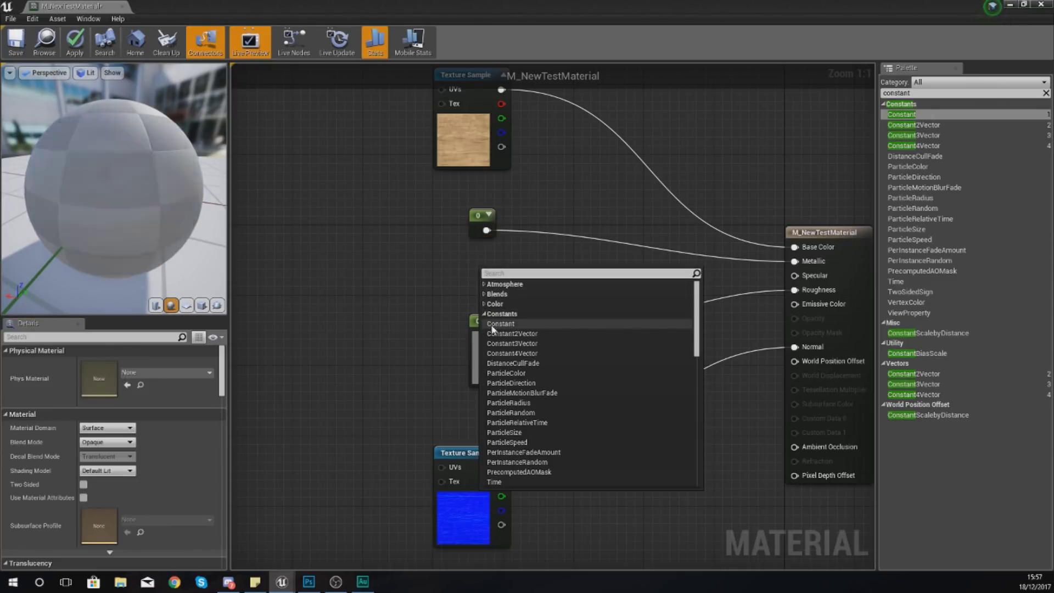
click(492, 324)
drag(496, 289, 808, 280)
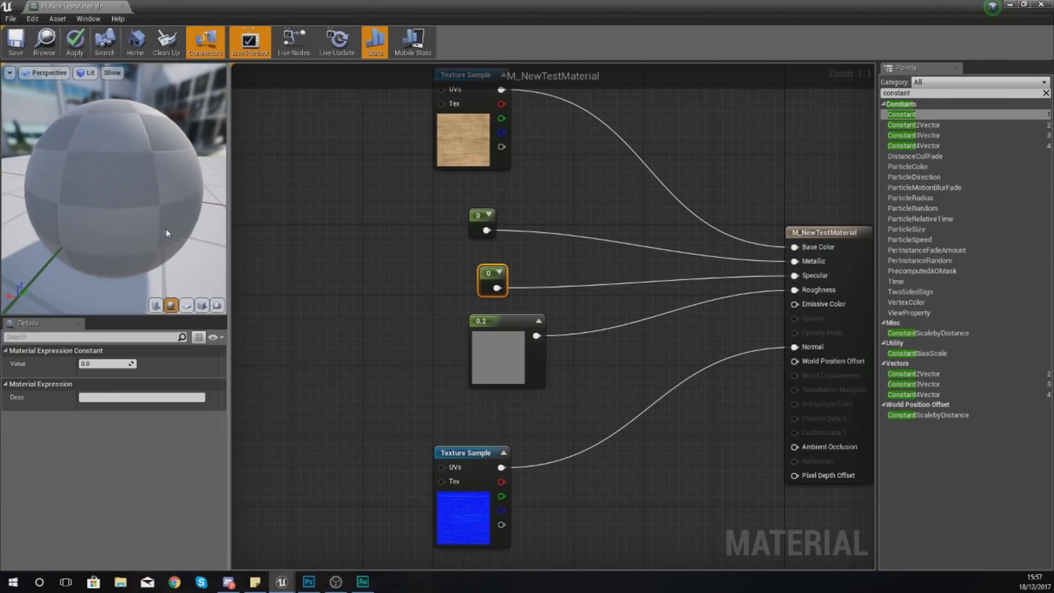
drag(173, 236, 50, 186)
drag(132, 193, 211, 189)
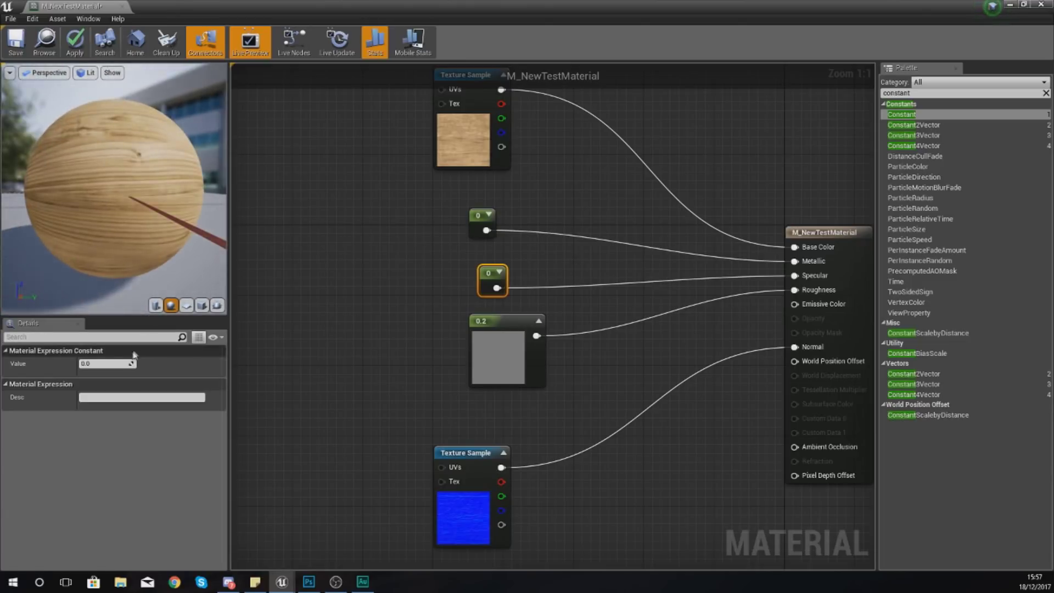
Compare values 1 and 0 for the Specular Constant on the preview sphere, leaving the value at 1.
text(1)
key(Return)
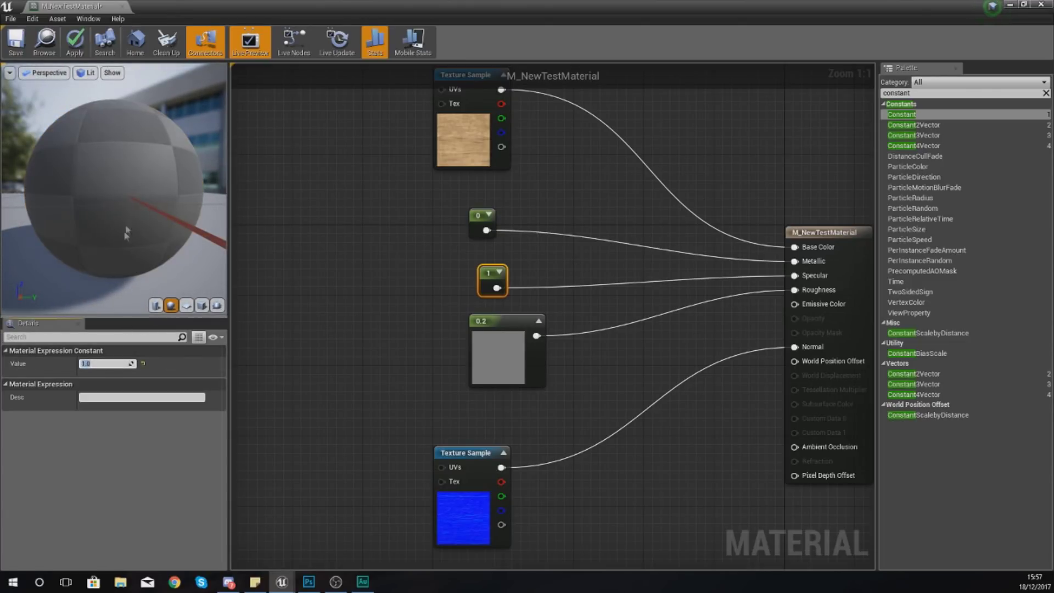
drag(137, 205, 110, 209)
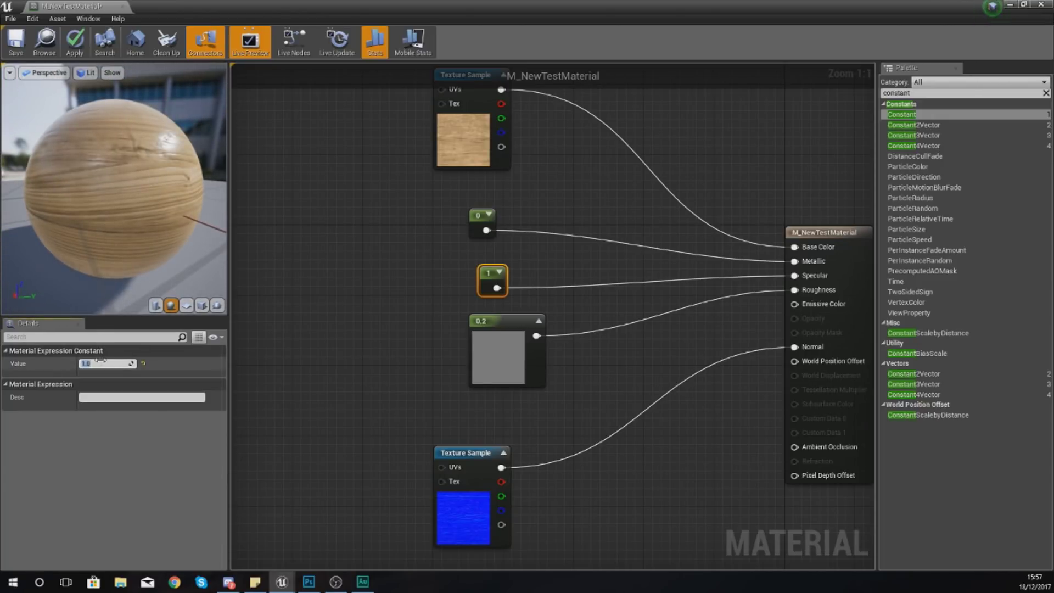
key(Return)
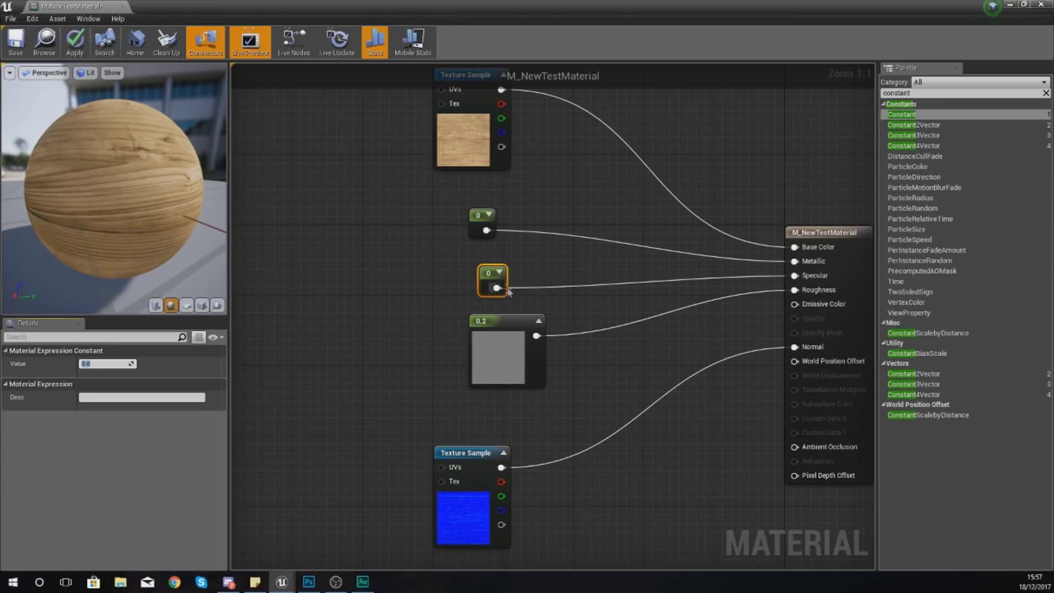
key(Return)
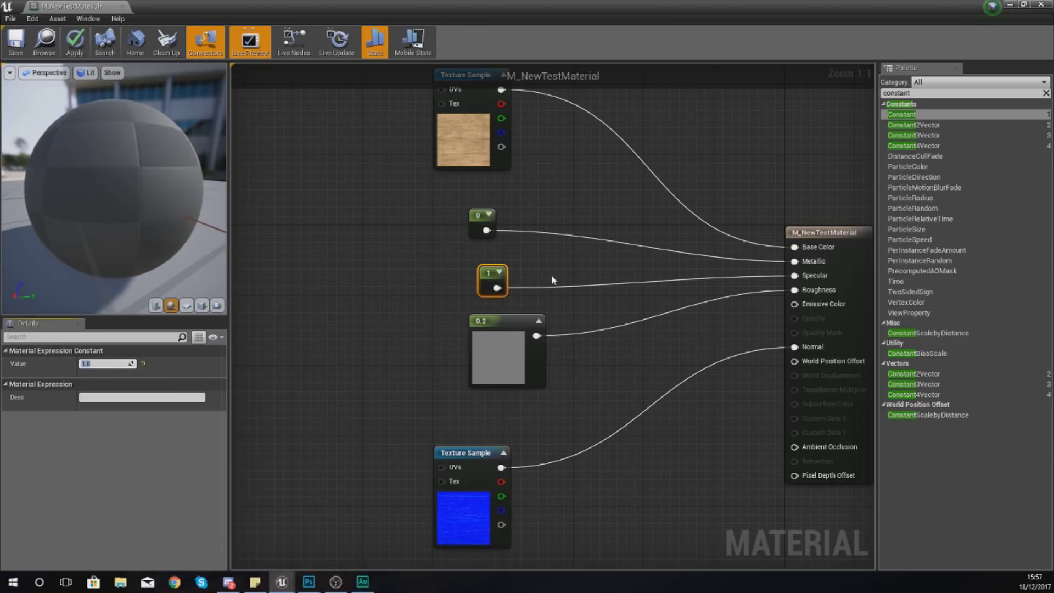
mouse_move(102, 179)
mouse_down()
mouse_move(134, 176)
mouse_move(106, 173)
mouse_up()
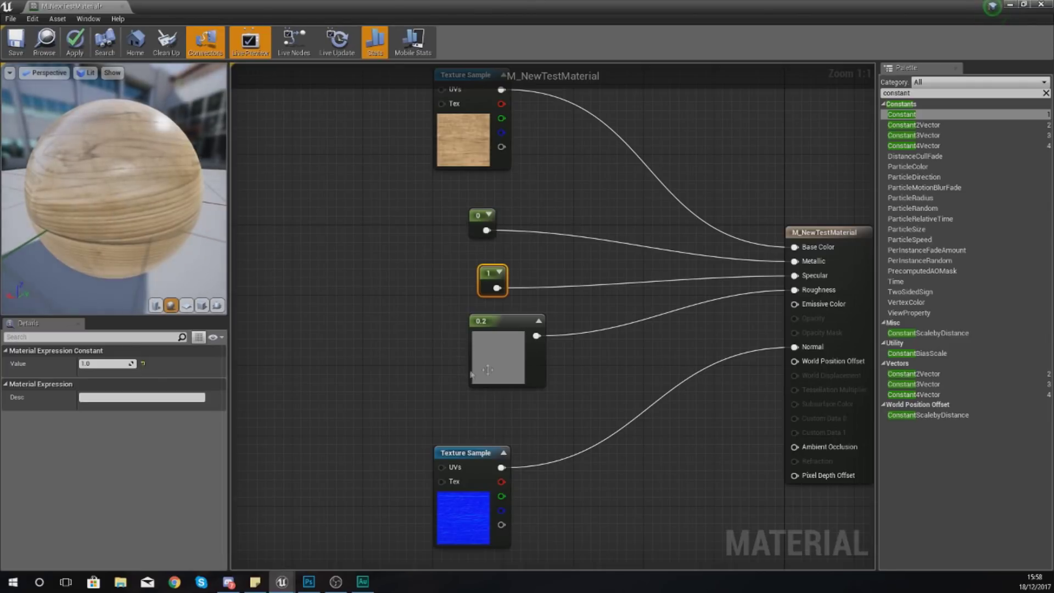
drag(118, 181, 159, 181)
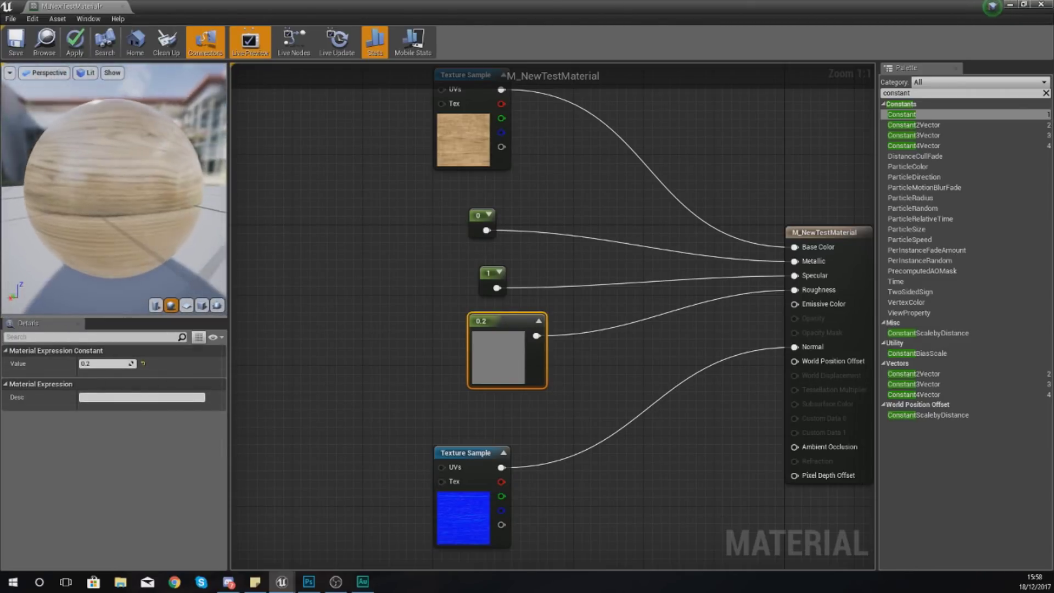
Review the whole node graph and how its nodes connect to M_NewTestMaterial.
right_drag(670, 349, 616, 397)
drag(503, 96, 355, 405)
click(354, 406)
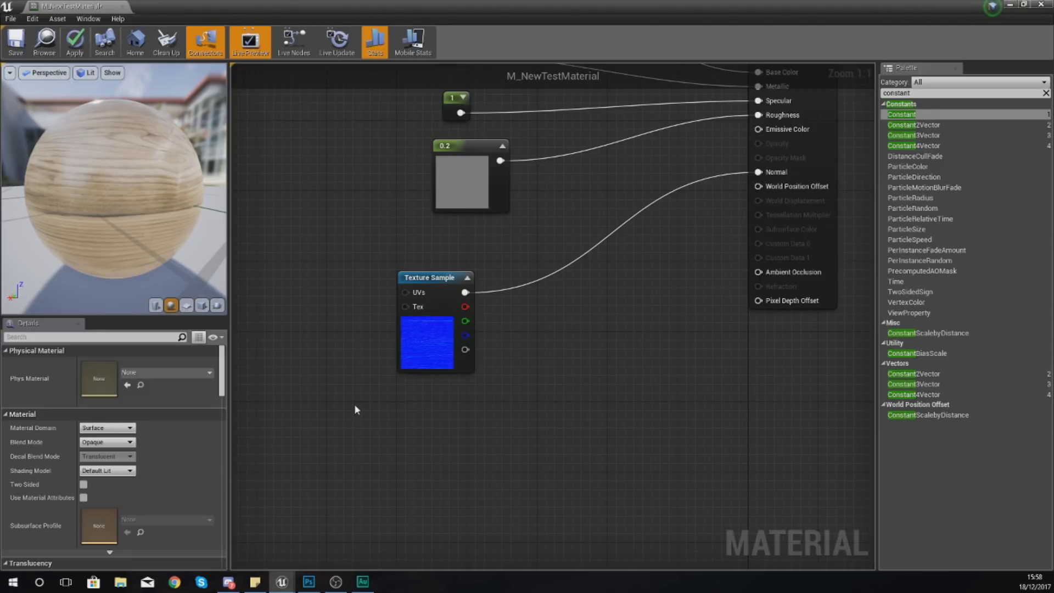
right_drag(575, 210, 575, 413)
scroll(574, 413, down, 2)
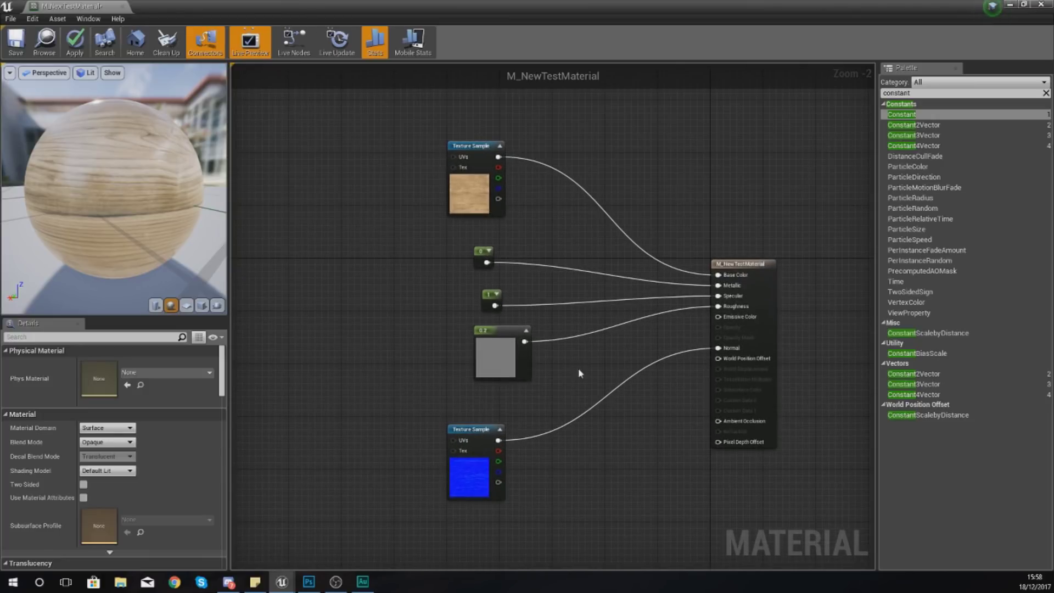
drag(571, 119, 559, 235)
drag(594, 171, 601, 145)
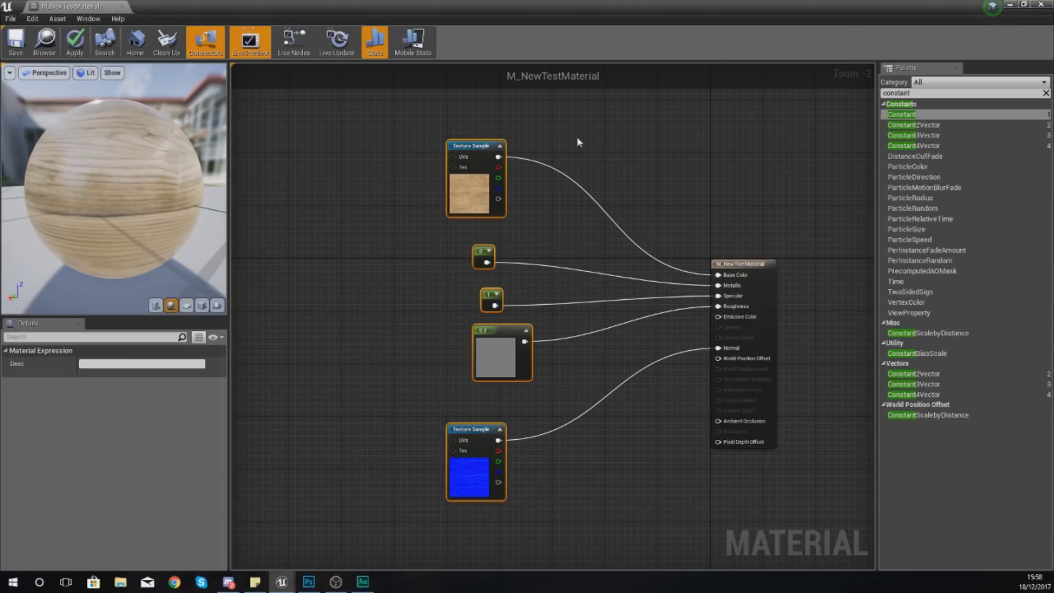
click(365, 487)
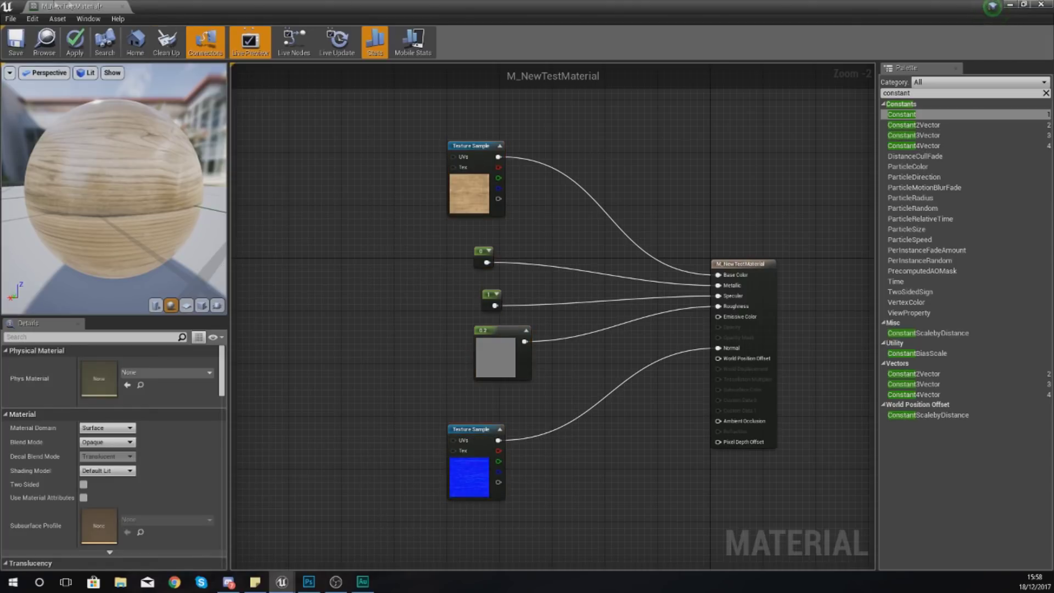
Apply and save the changes to M_NewTestMaterial, and return to the level.
click(83, 53)
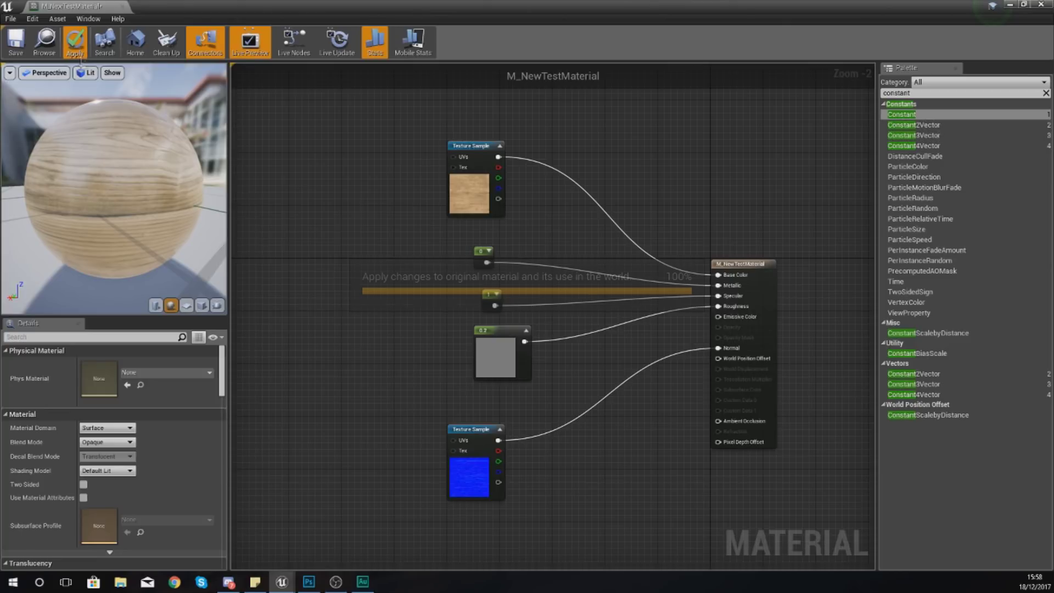
click(15, 44)
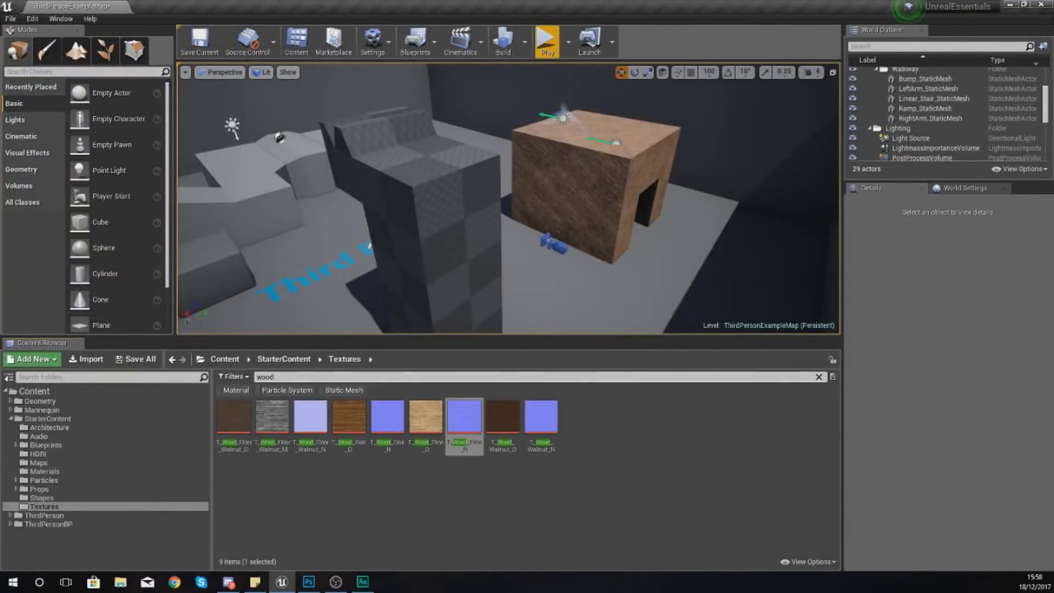
Open the StarterContent Materials folder and clear the "wood" search so that all its materials are listed.
mouse_move(508, 198)
right_down()
mouse_move(500, 198)
mouse_move(508, 197)
right_up()
click(160, 471)
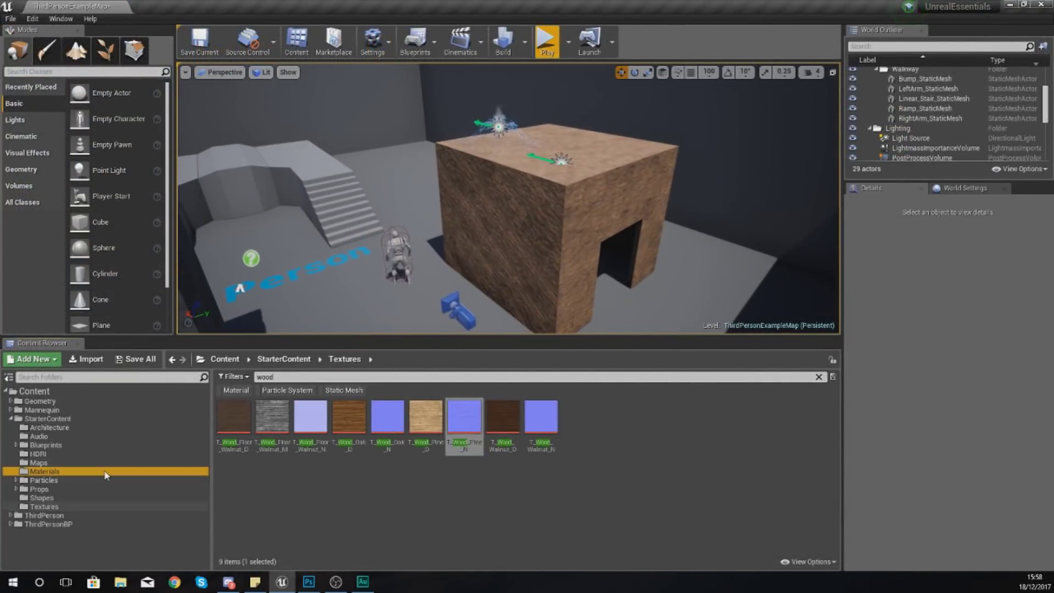
key(BackSpace)
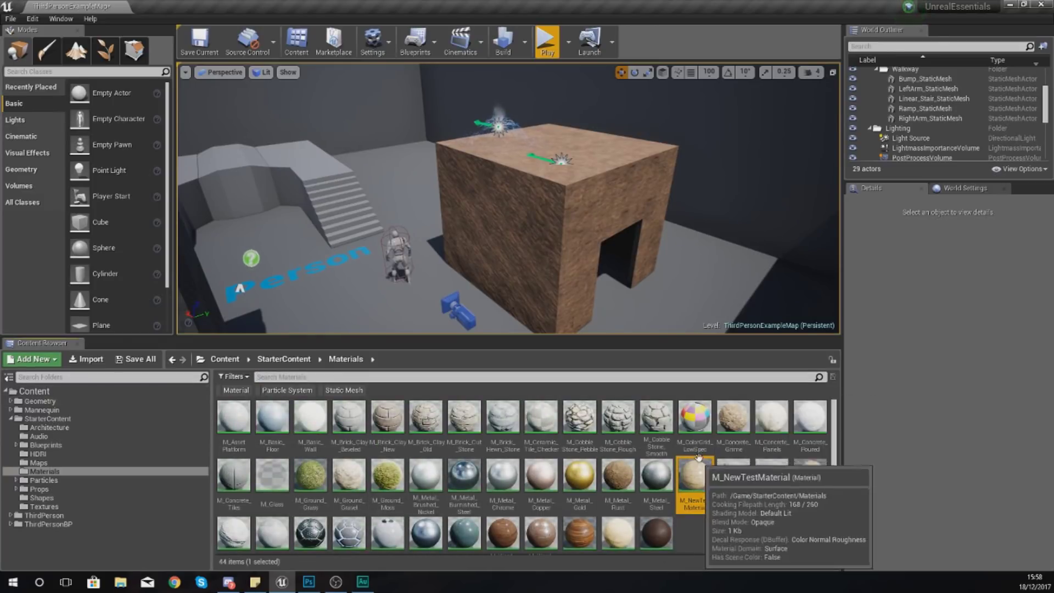
Apply M_NewTestMaterial to the roof and outer walls of the box building in the level.
drag(695, 475, 590, 300)
drag(694, 475, 620, 241)
drag(693, 490, 582, 156)
right_drag(582, 165, 409, 171)
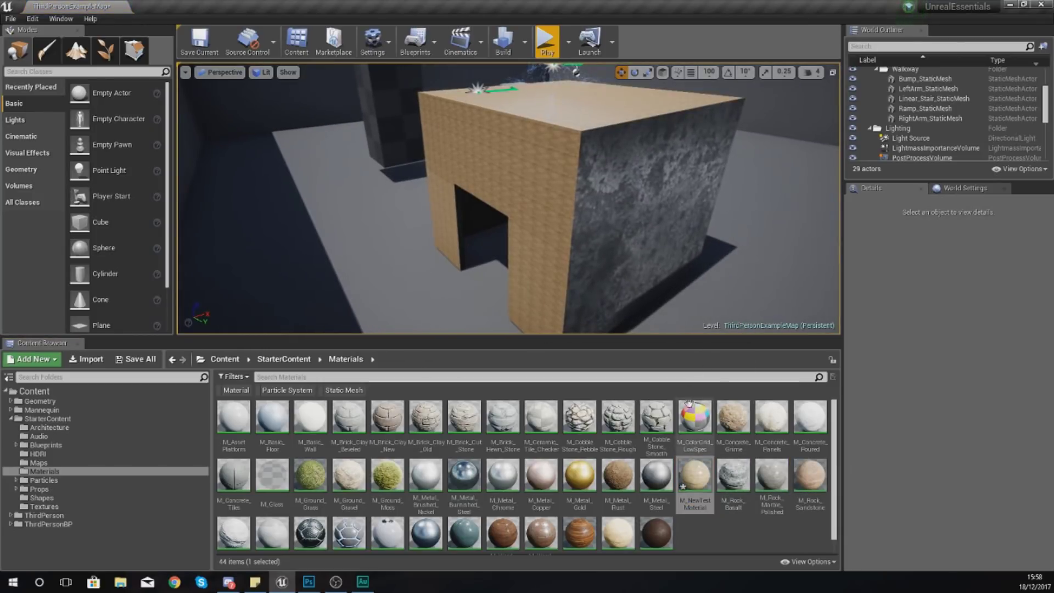
drag(696, 481, 681, 217)
right_drag(681, 217, 484, 220)
drag(686, 478, 585, 254)
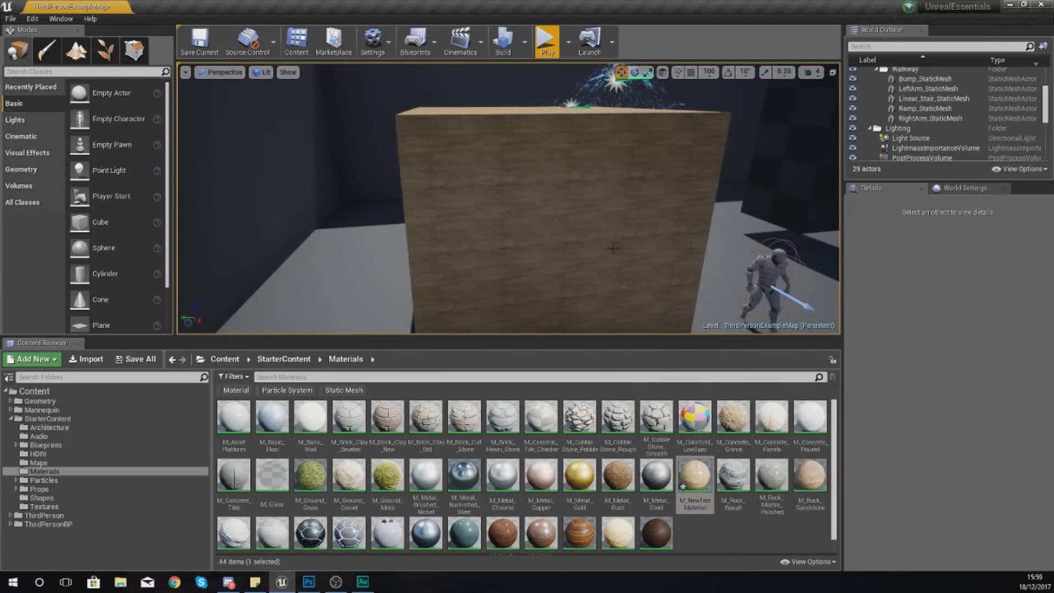
mouse_move(585, 254)
right_down()
mouse_move(233, 250)
mouse_move(384, 249)
right_up()
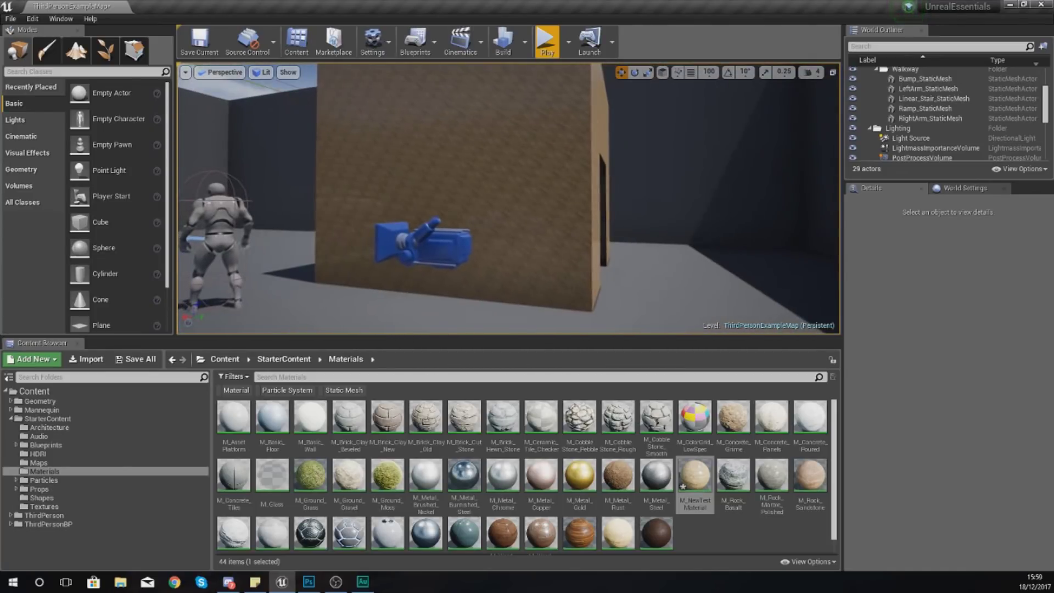
Select the box building's solid side wall face and set its surface texture scale to U 1.0 and V 1.
click(586, 217)
mouse_move(586, 217)
right_down()
mouse_move(472, 211)
mouse_move(477, 181)
right_up()
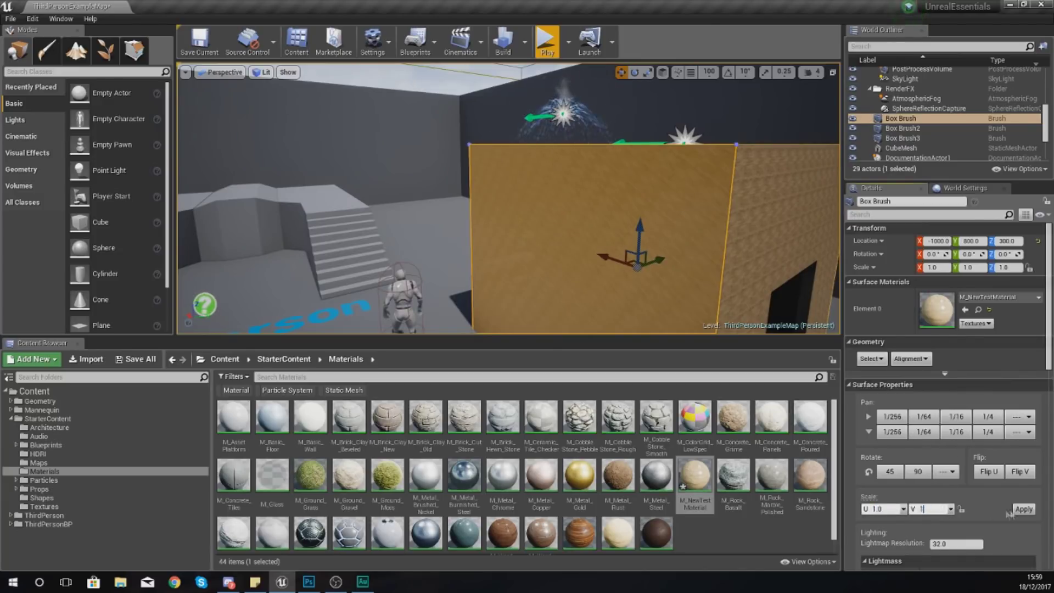
click(1023, 509)
mouse_move(641, 286)
right_down()
mouse_move(675, 307)
mouse_move(642, 289)
right_up()
click(641, 286)
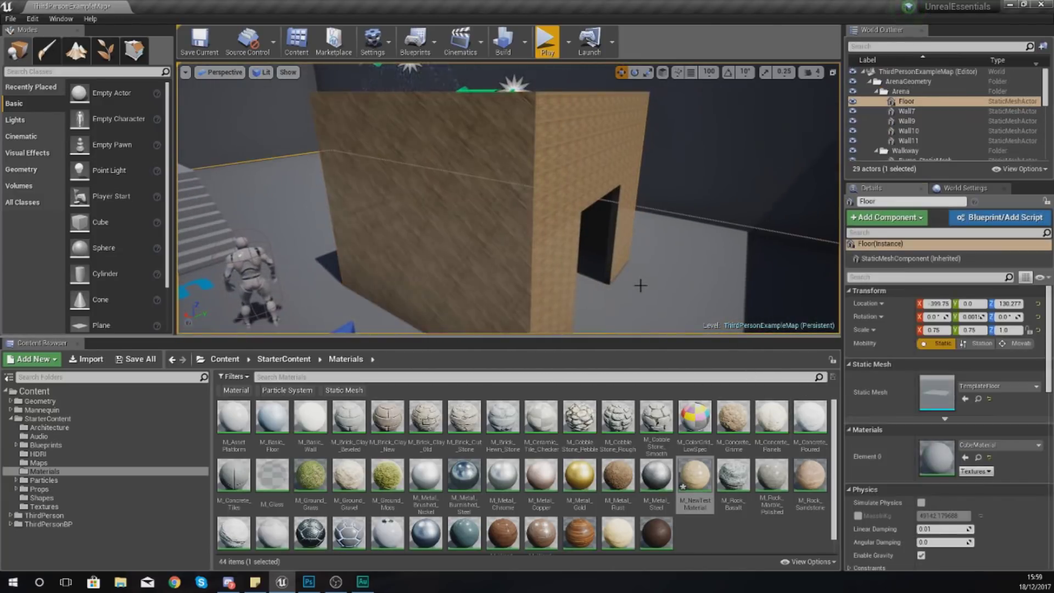